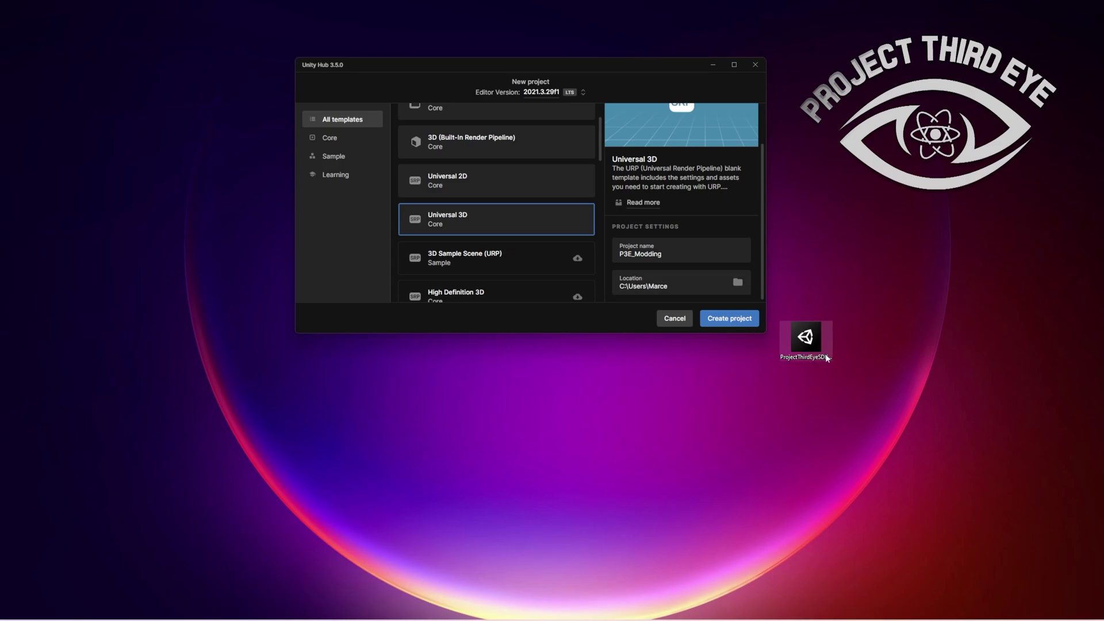
Create the P3E_Modding project from the Universal 3D template on editor 2021.3.29f1.
scroll(509, 233, up, 2)
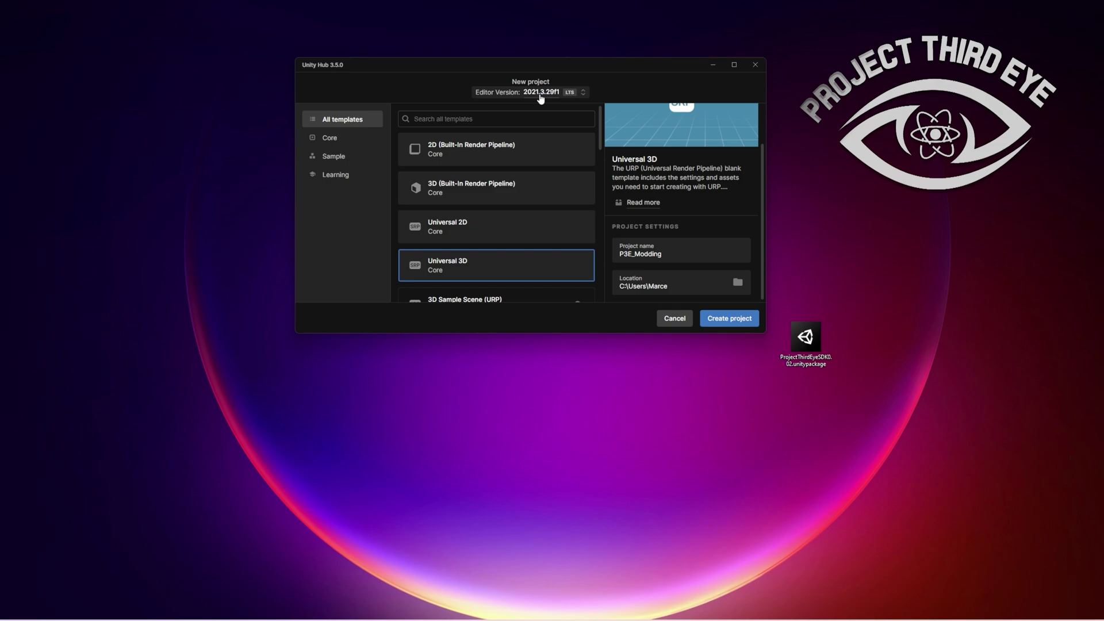
scroll(505, 221, down, 1)
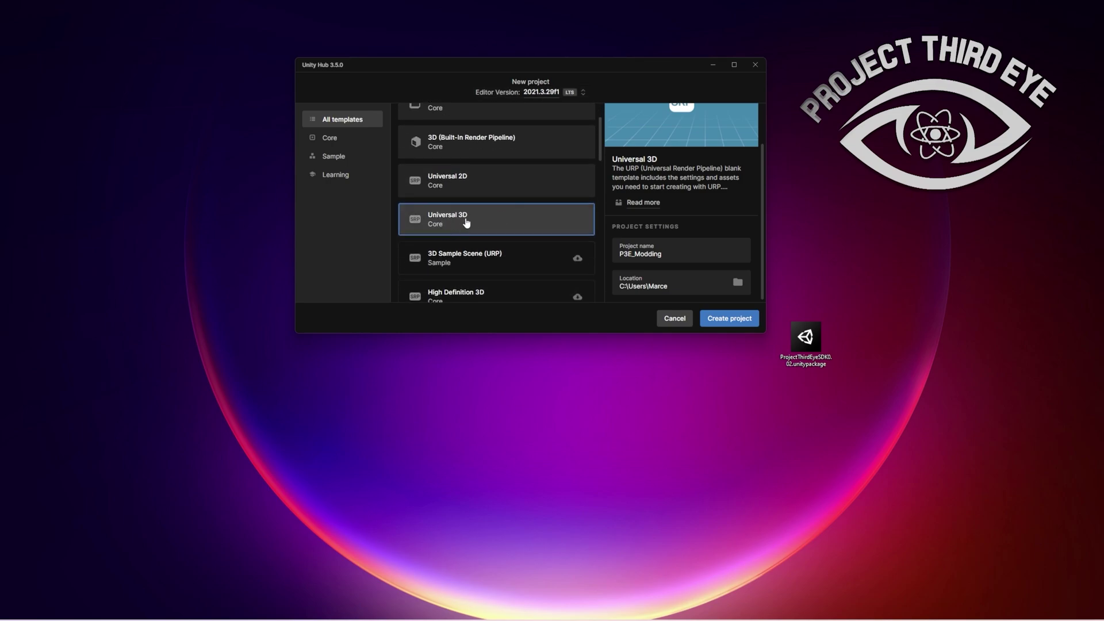
click(486, 226)
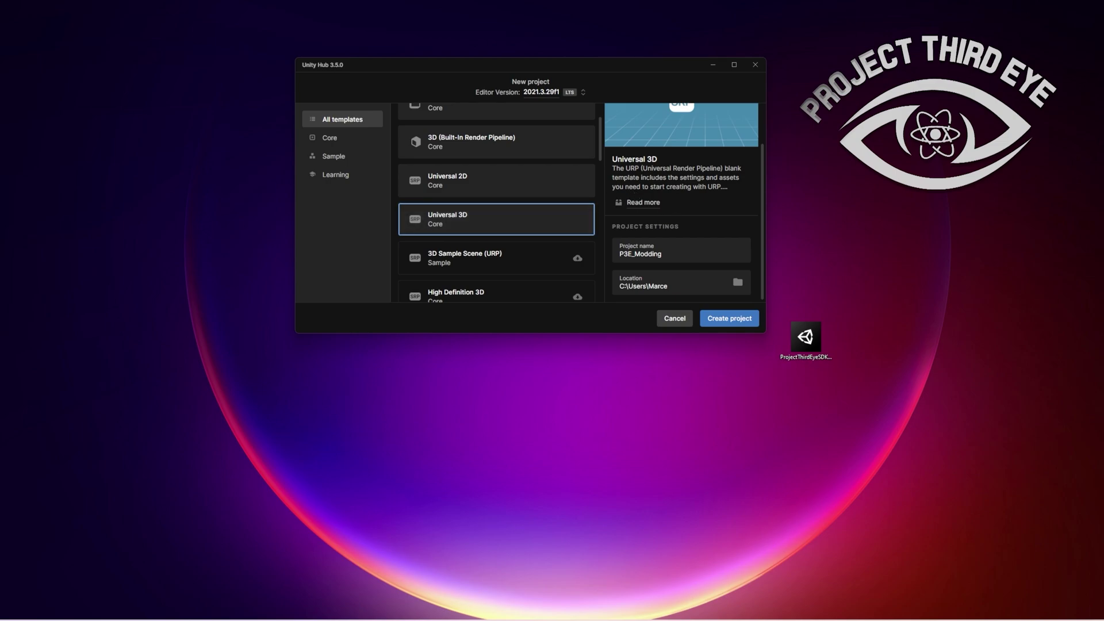
click(691, 258)
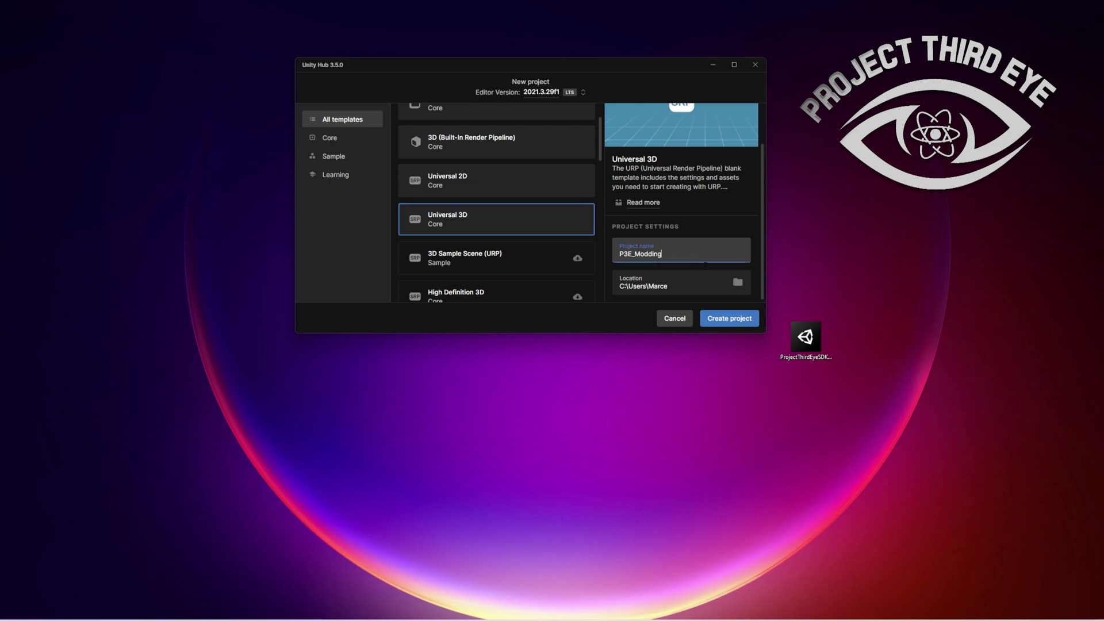
click(720, 323)
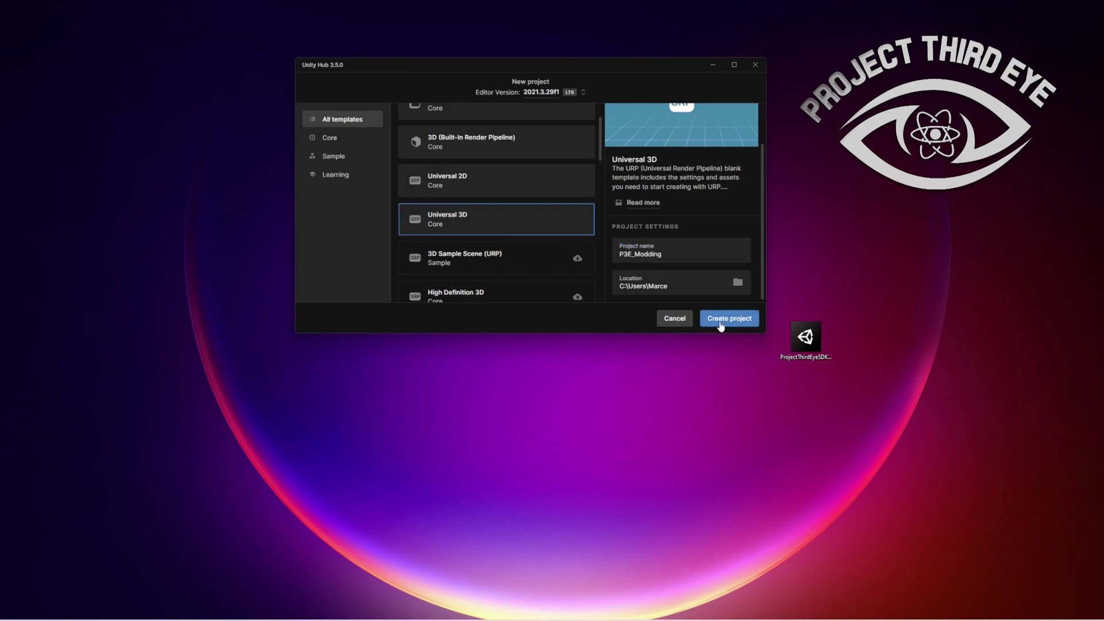
Move Unity Hub aside and select the ProjectThirdEyeSDK .unitypackage on the desktop.
drag(557, 64, 522, 113)
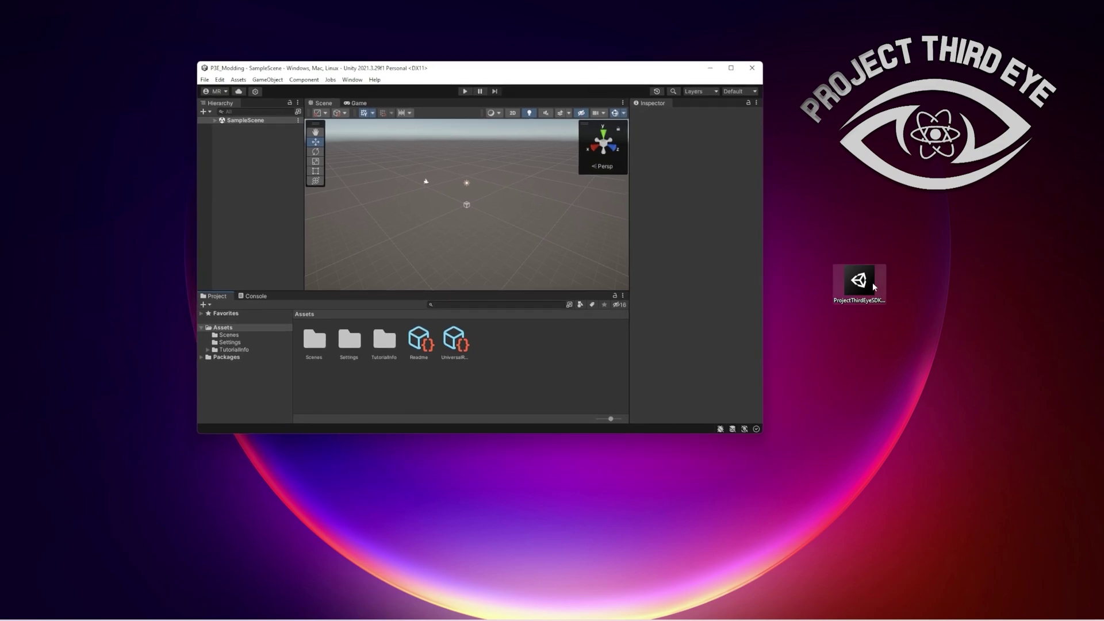
drag(799, 231, 930, 354)
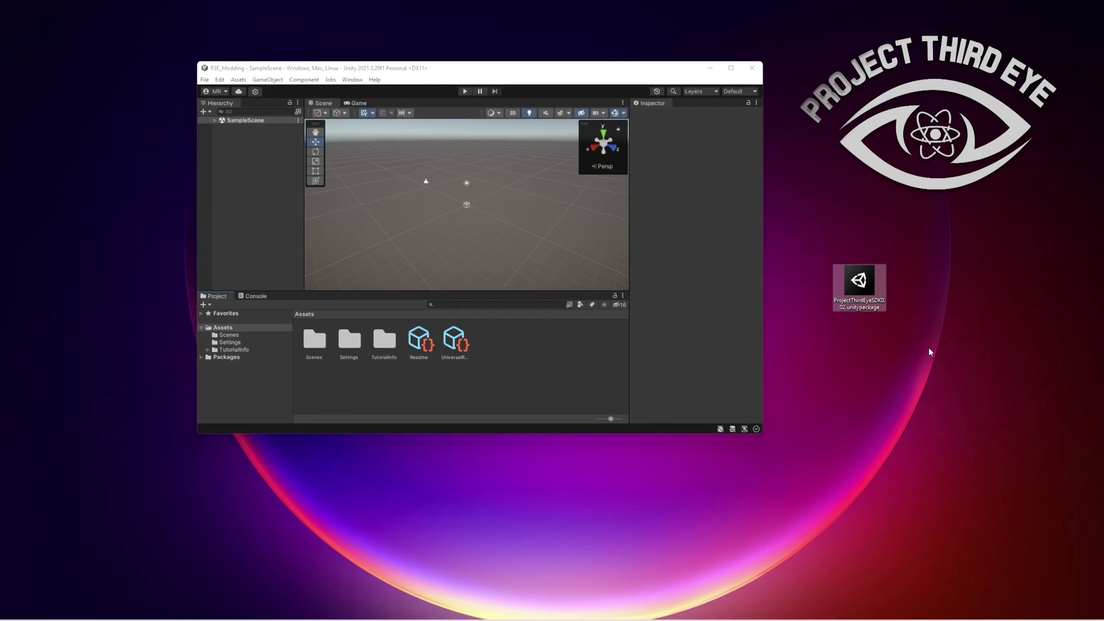
Open the ProjectThirdEyeSDK .unitypackage and accept the project-settings overwrite warning.
double_click(860, 291)
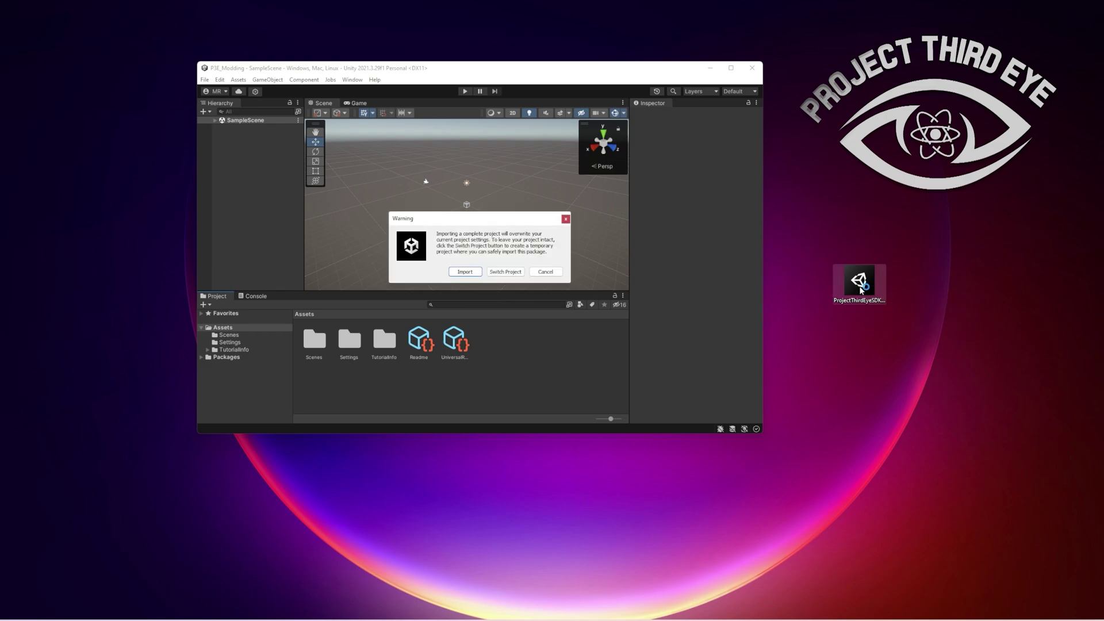
drag(581, 224, 742, 250)
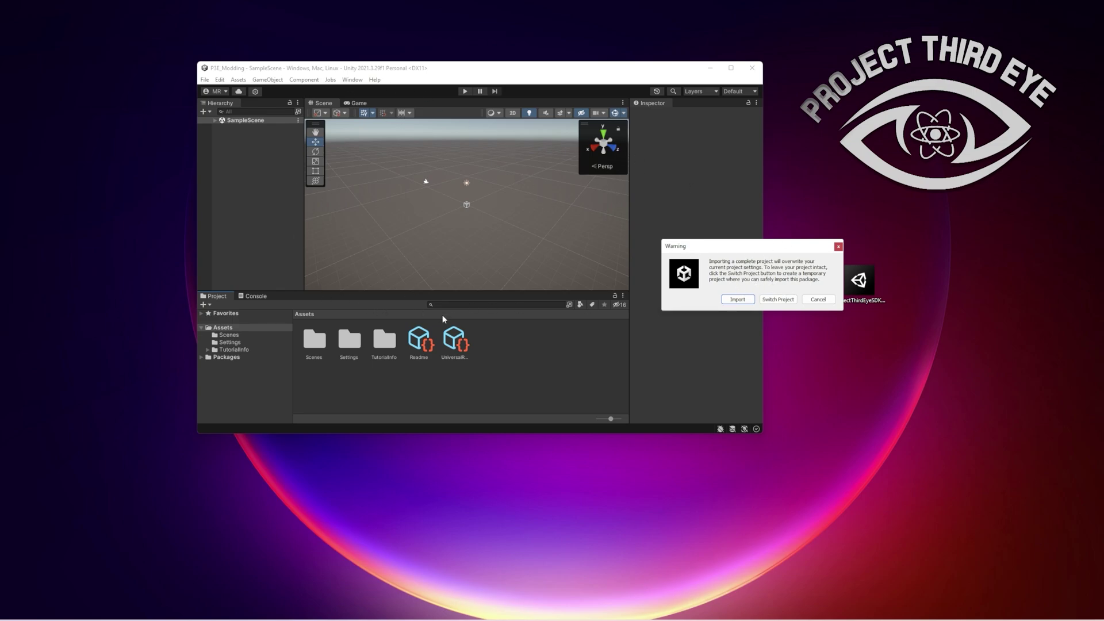
drag(749, 245, 469, 207)
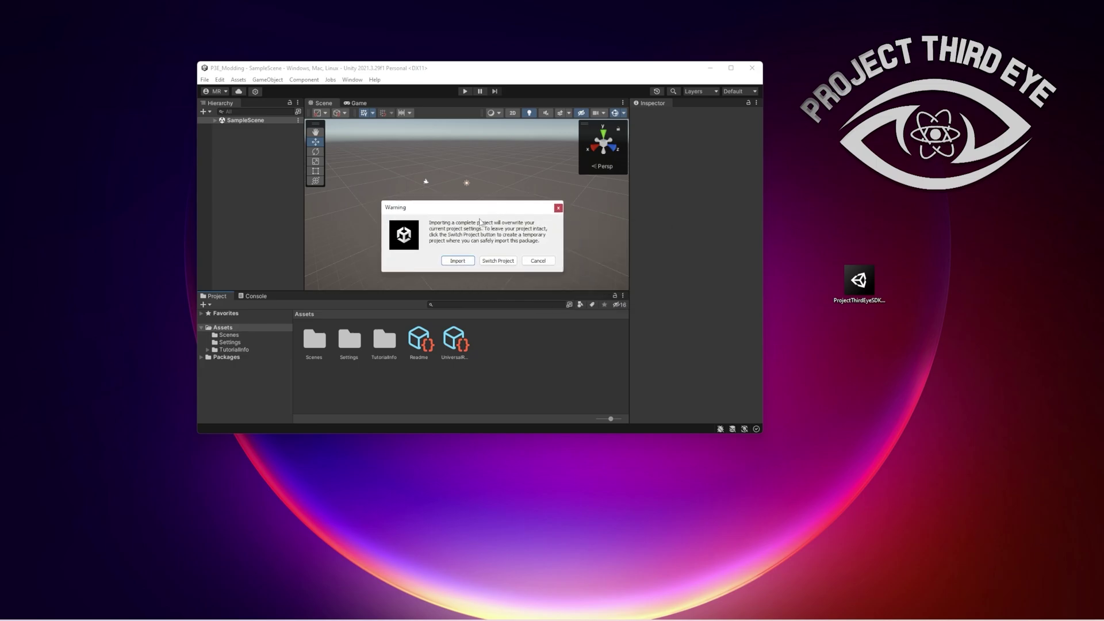
click(459, 263)
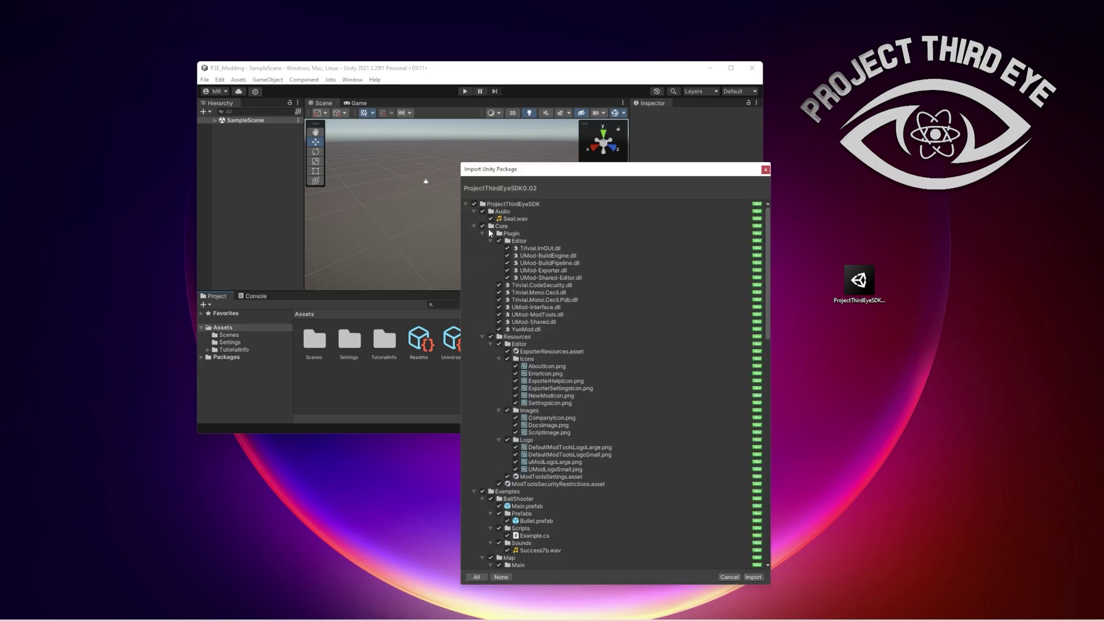
Review the ProjectThirdEyeSDK0.02 folder tree, keep every item checked, and import it.
click(466, 204)
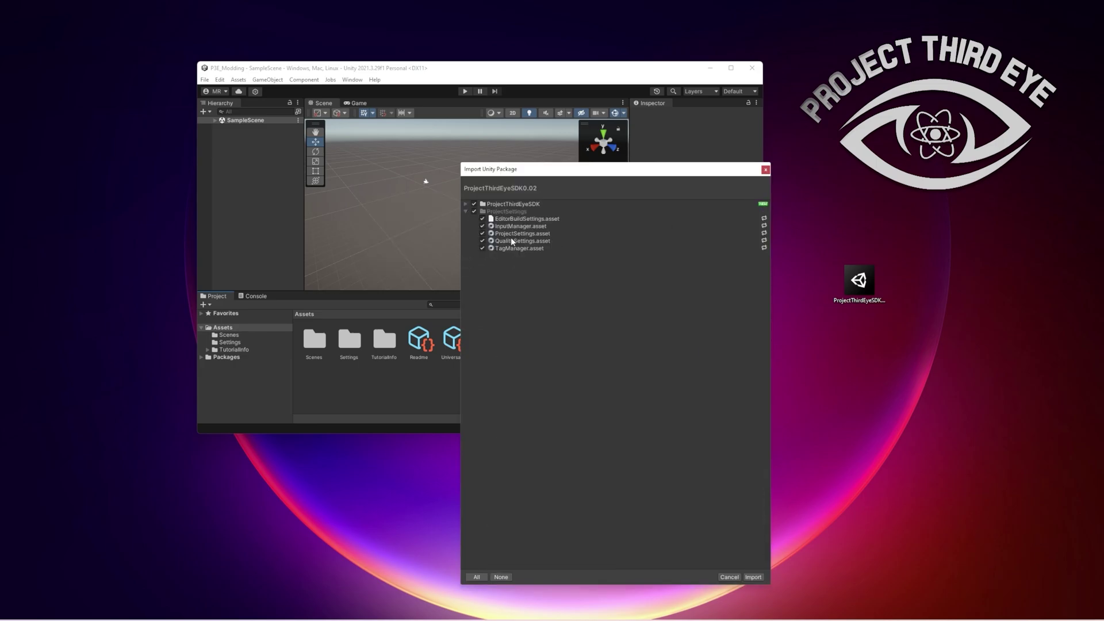
click(466, 211)
alt+click(466, 204)
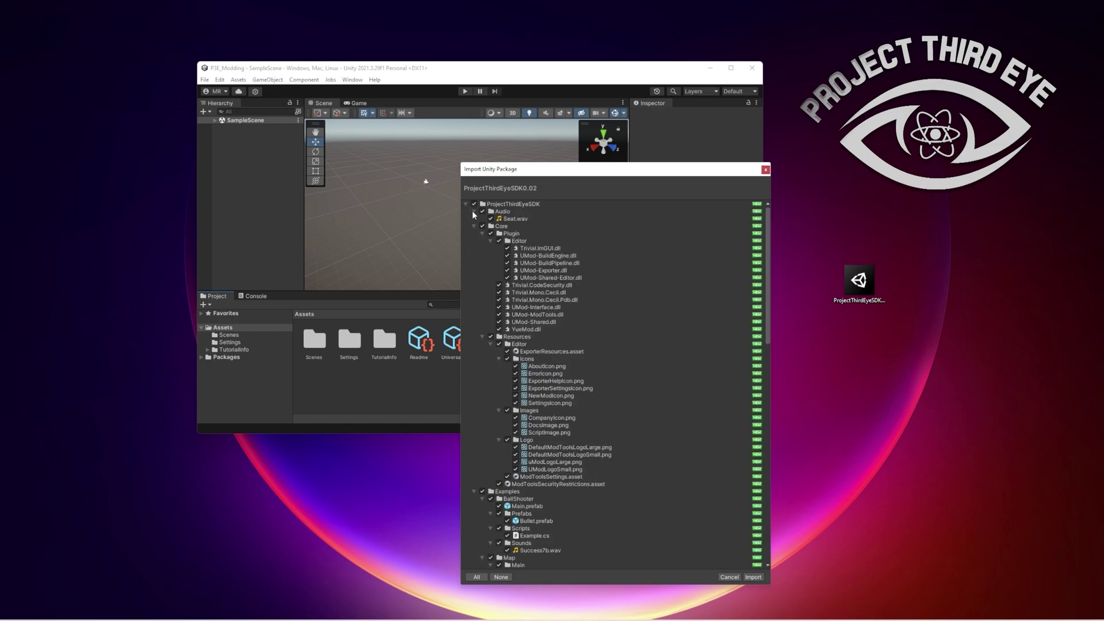
click(474, 212)
click(474, 219)
click(475, 227)
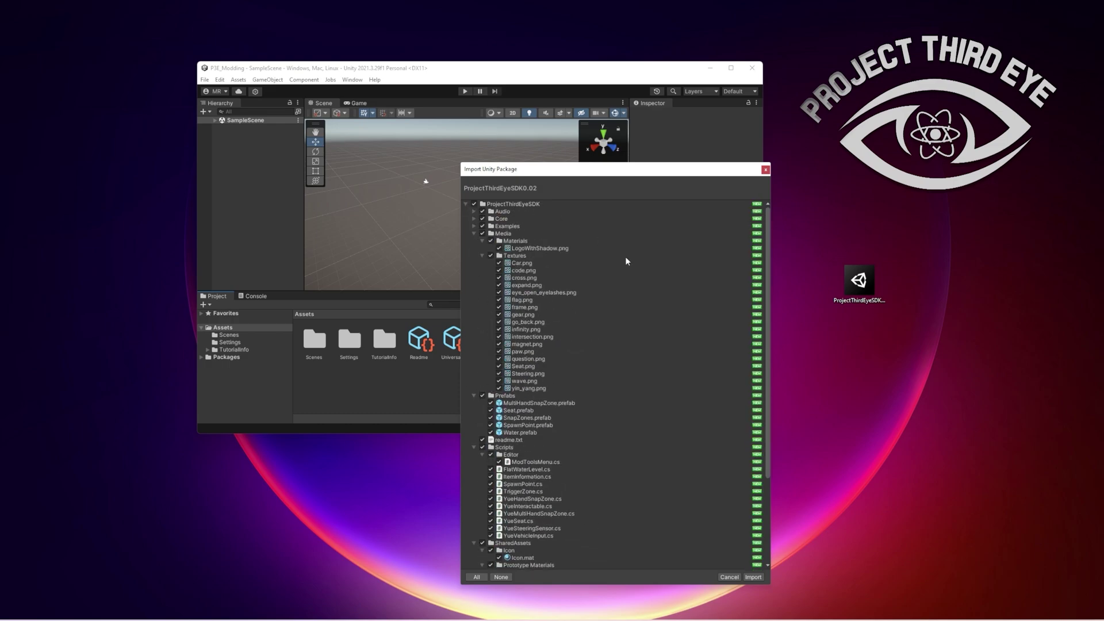
click(753, 577)
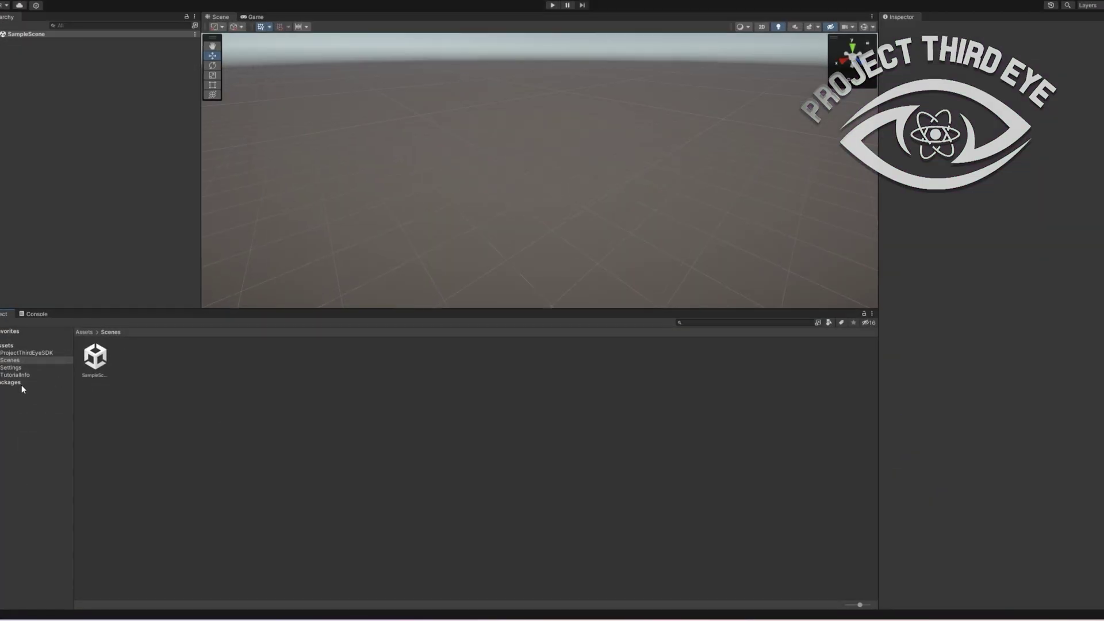
Open the Main prefab from ProjectThirdEyeSDK > Examples > Vehicle in prefab mode.
click(35, 354)
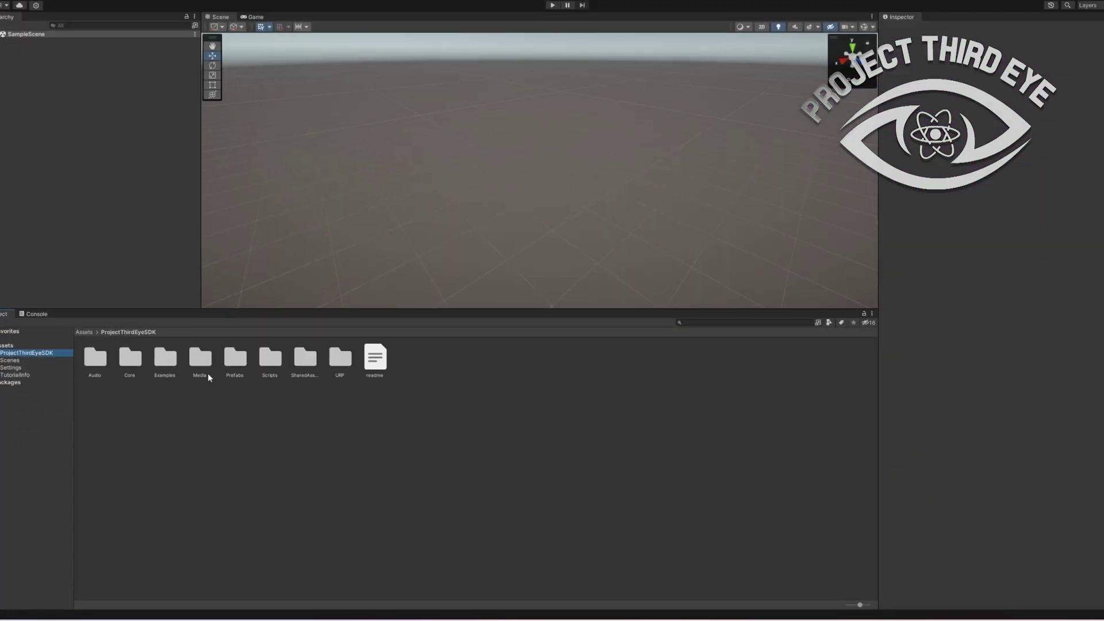
double_click(165, 359)
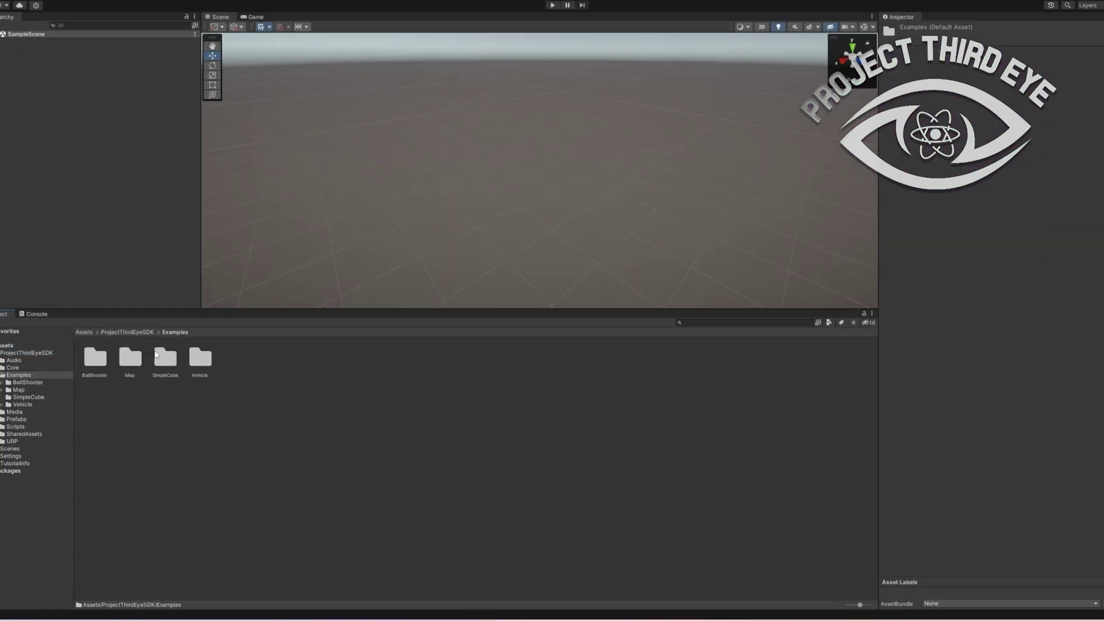
double_click(199, 358)
double_click(201, 357)
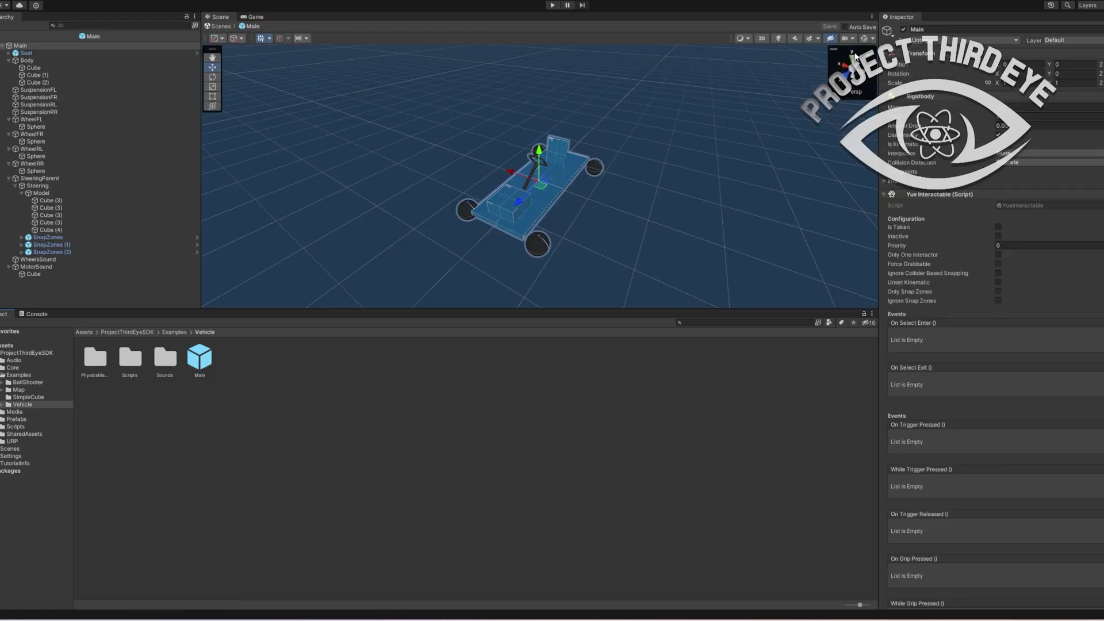
Turn on gizmos, shrink the 3D icons, and frame the WheelRR wheel.
click(865, 38)
key(f)
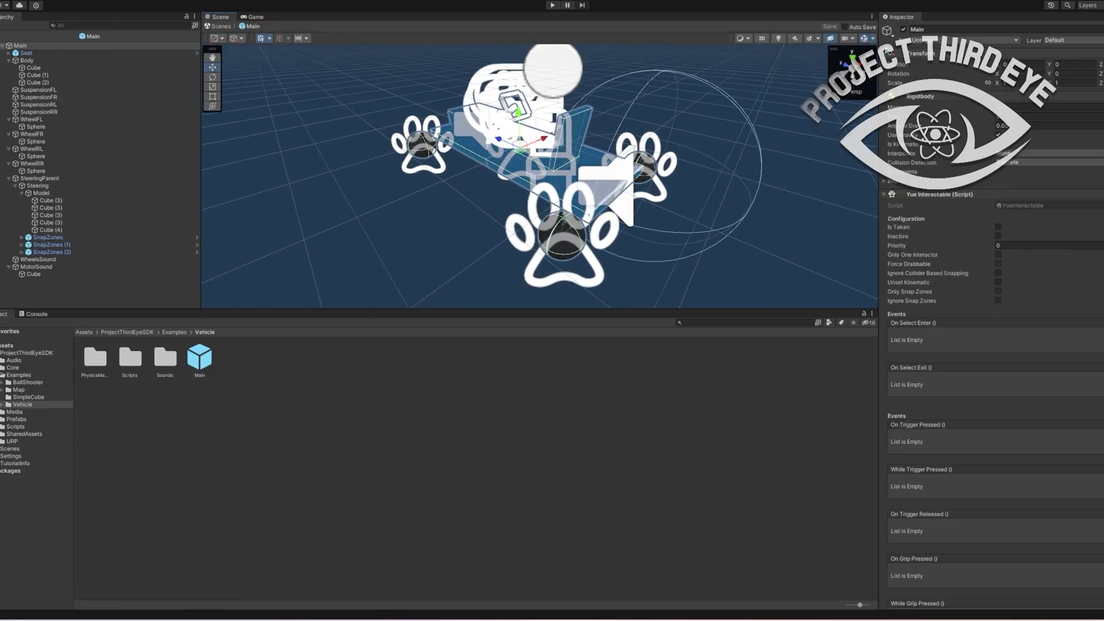
click(873, 38)
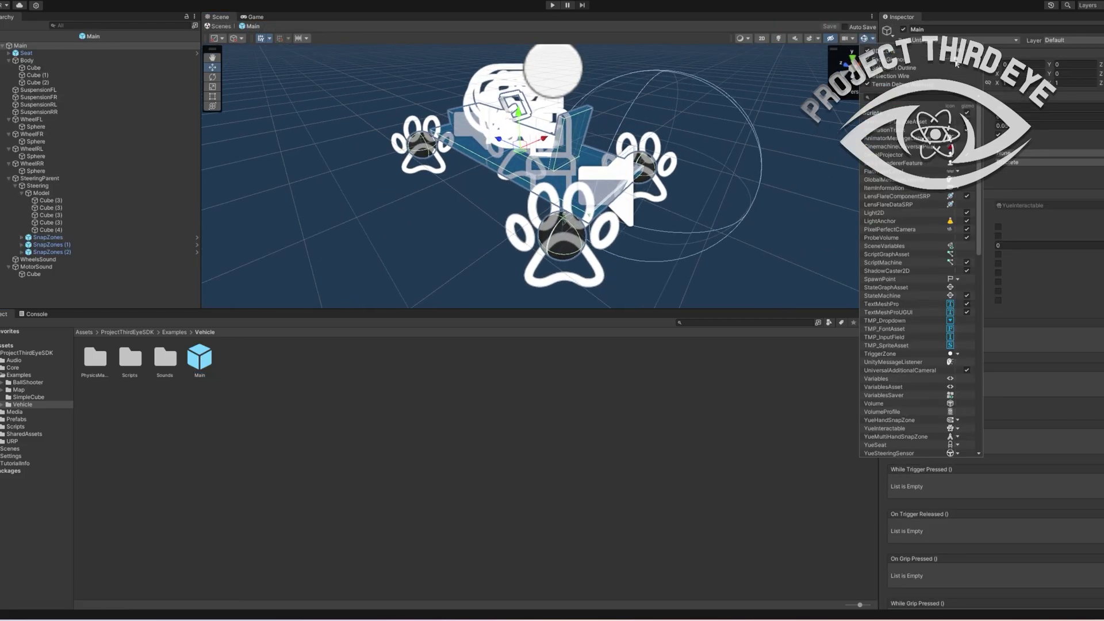
drag(957, 63, 930, 61)
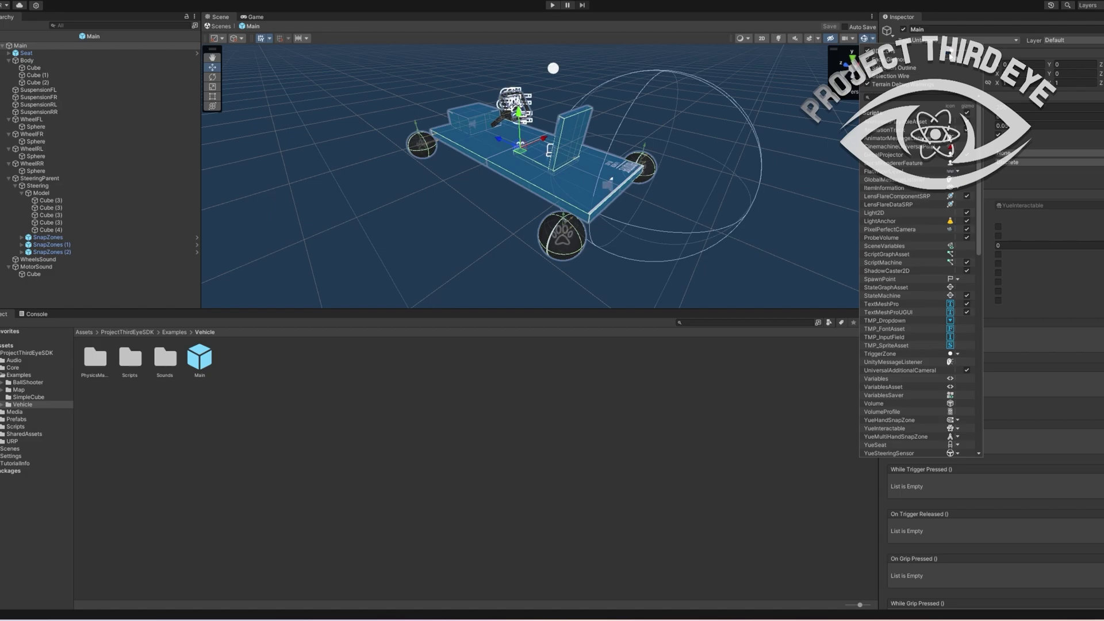
click(32, 163)
key(f)
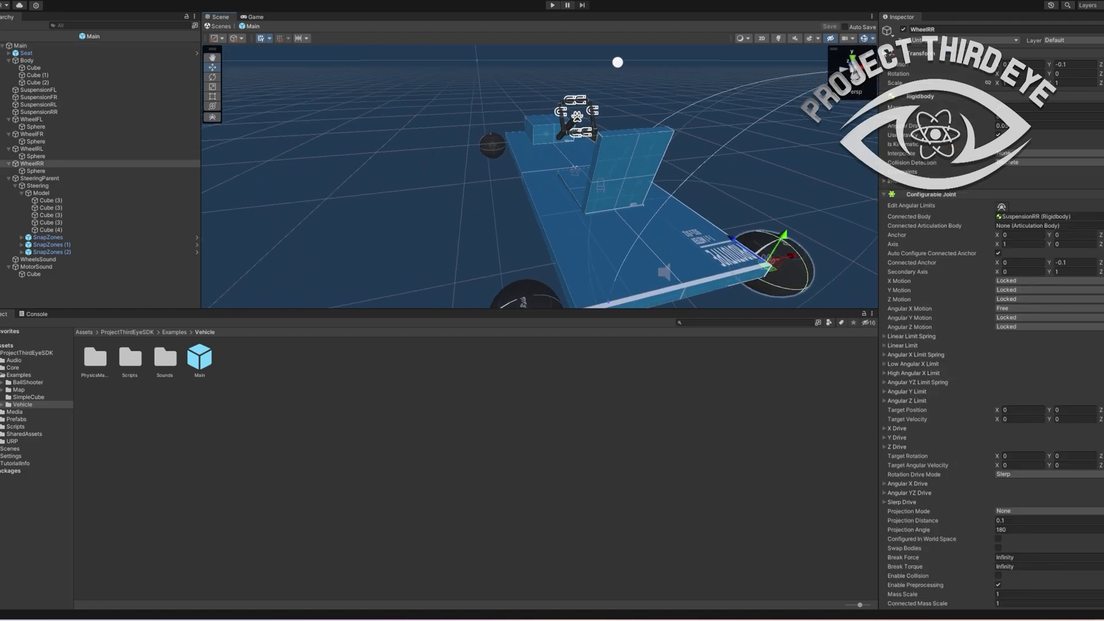
alt+drag(575, 172, 281, 62)
Exit prefab mode and inspect the Main prefab in the Vehicle folder.
click(221, 27)
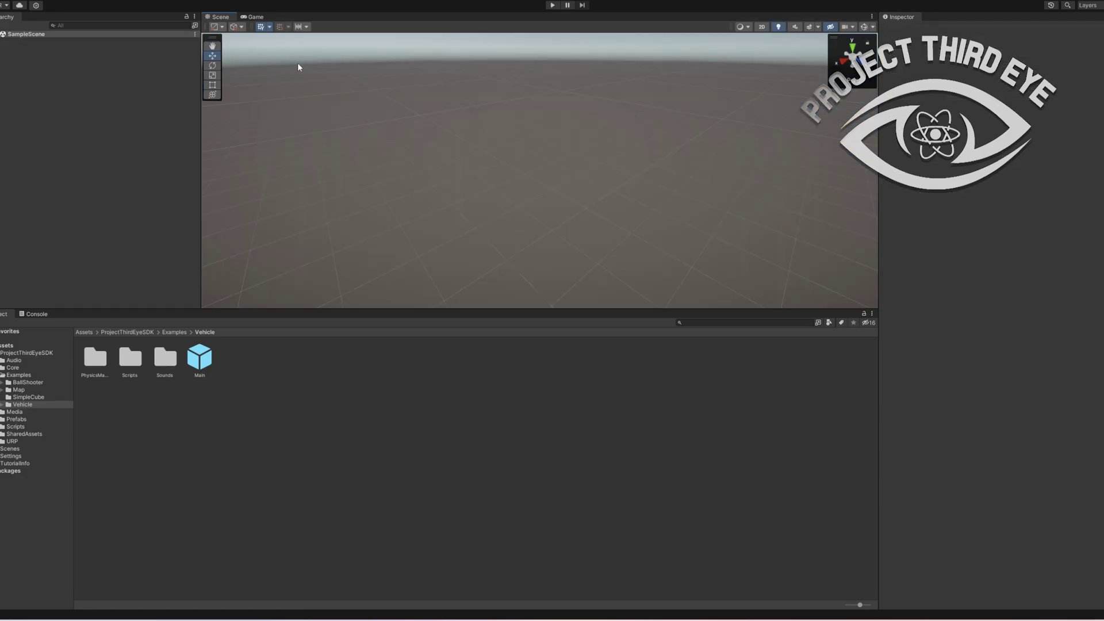
click(201, 359)
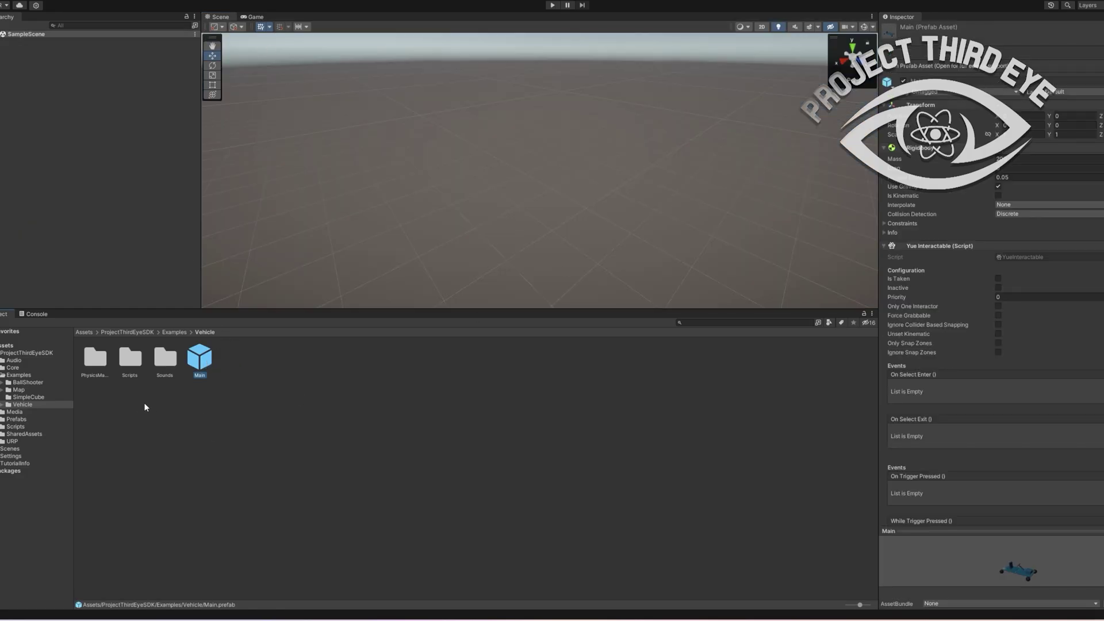
click(240, 388)
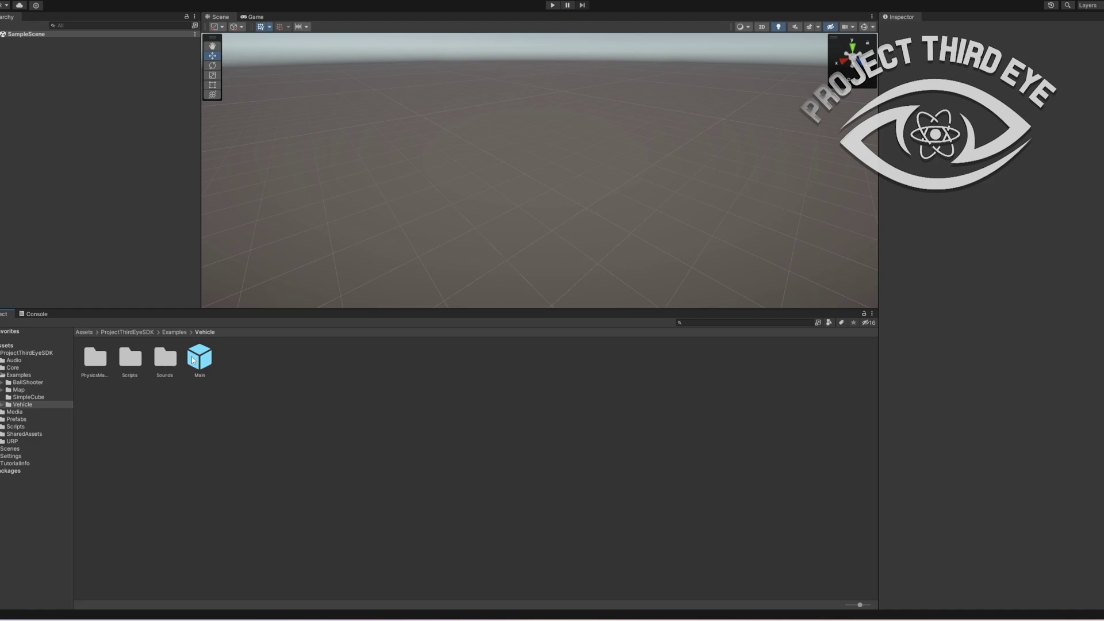
Open Mod Tools > Export Settings and enter Vehicle as the mod name.
click(139, 1)
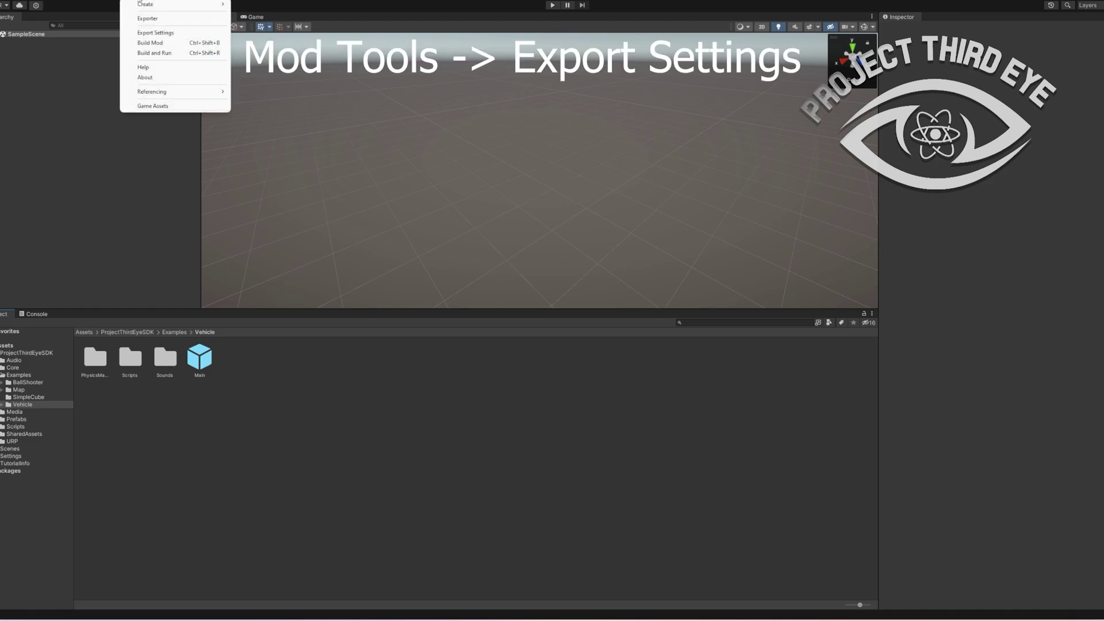
click(156, 33)
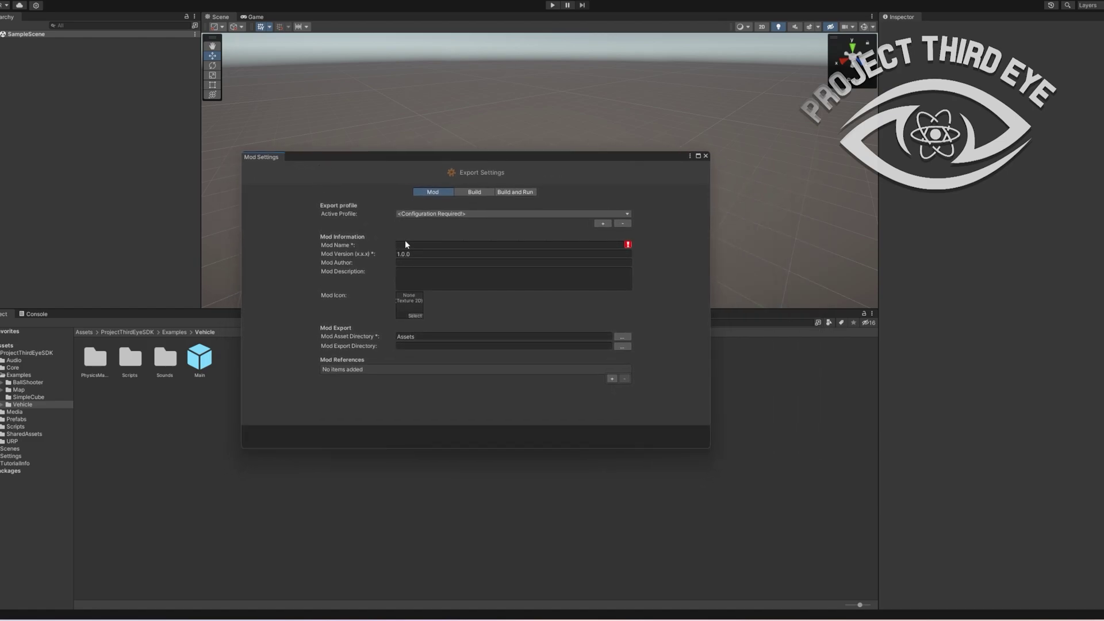
click(413, 244)
text(Vehicle)
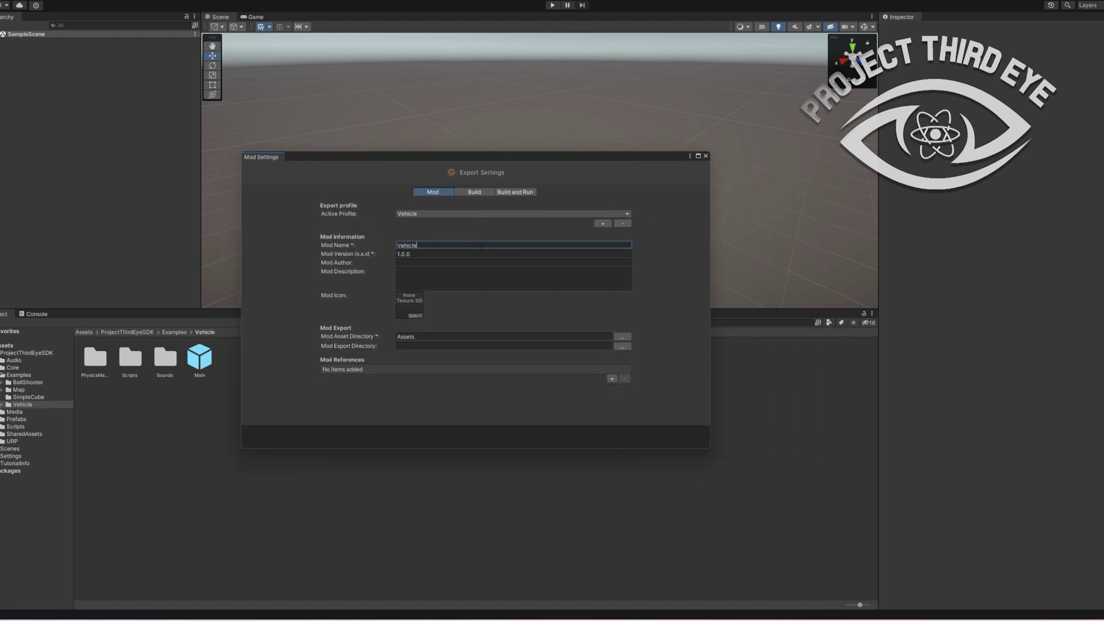
click(440, 262)
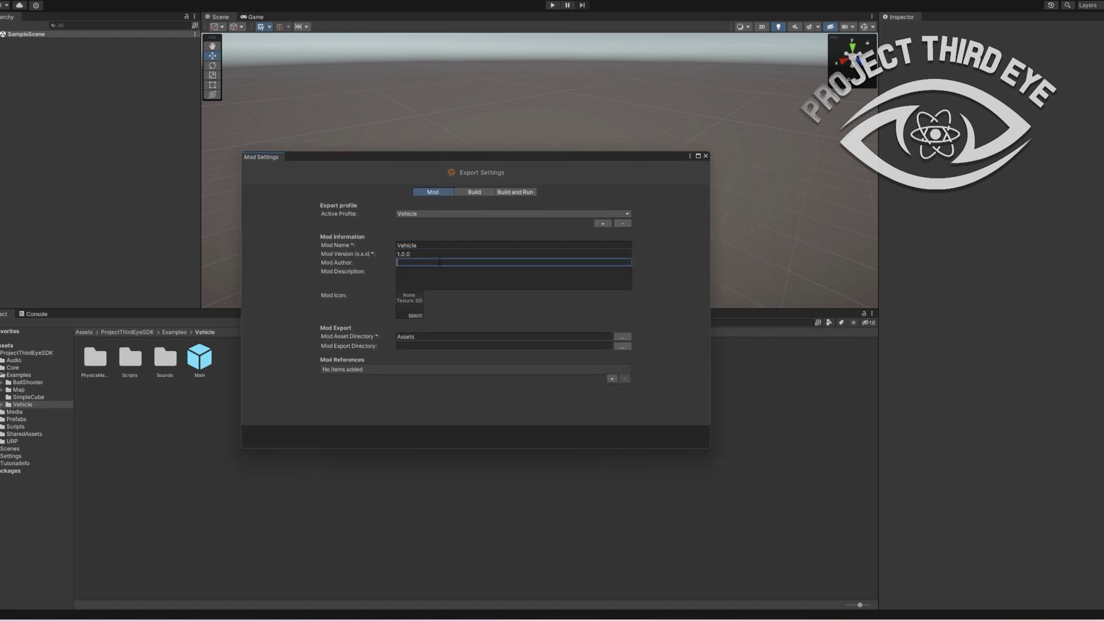
Set the Mod Asset Directory to ProjectThirdEyeSDK/Examples/Vehicle.
click(623, 337)
click(141, 73)
double_click(142, 72)
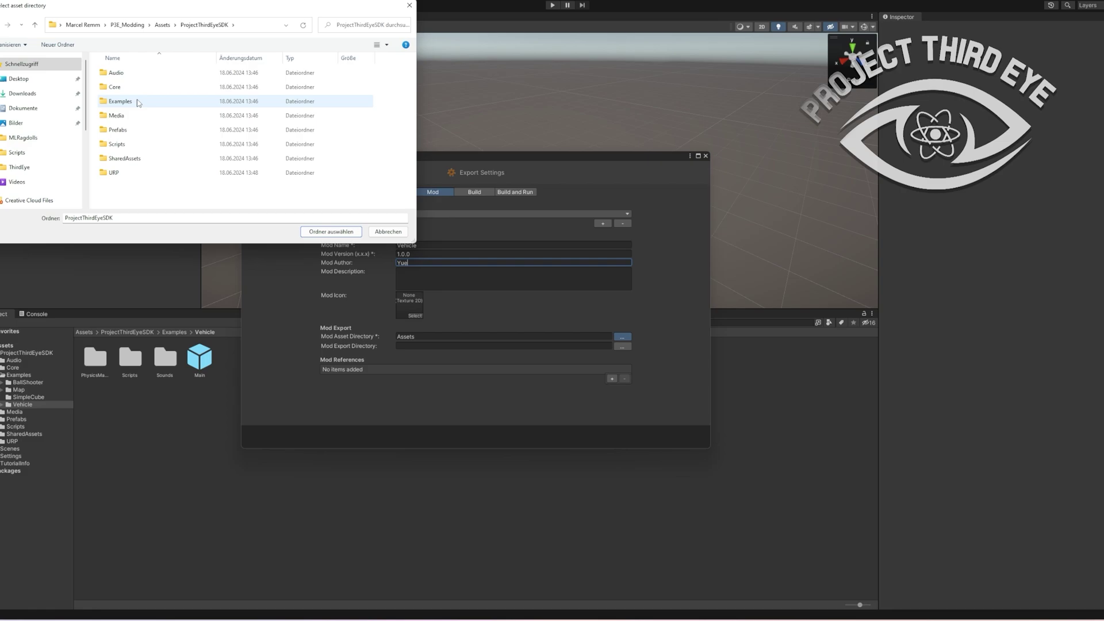
double_click(138, 101)
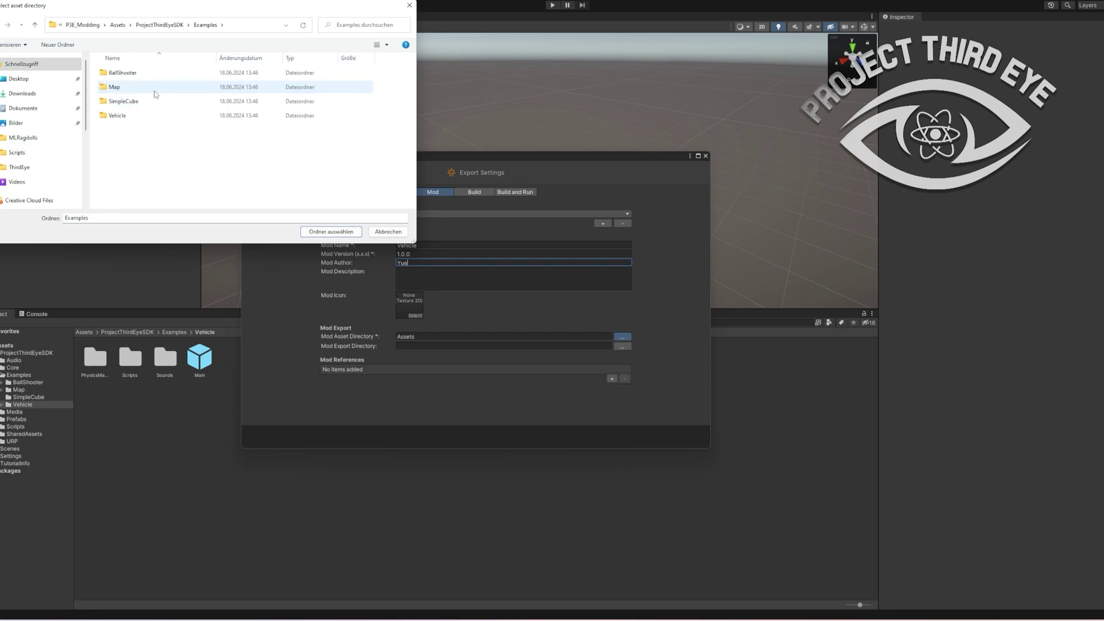
click(126, 118)
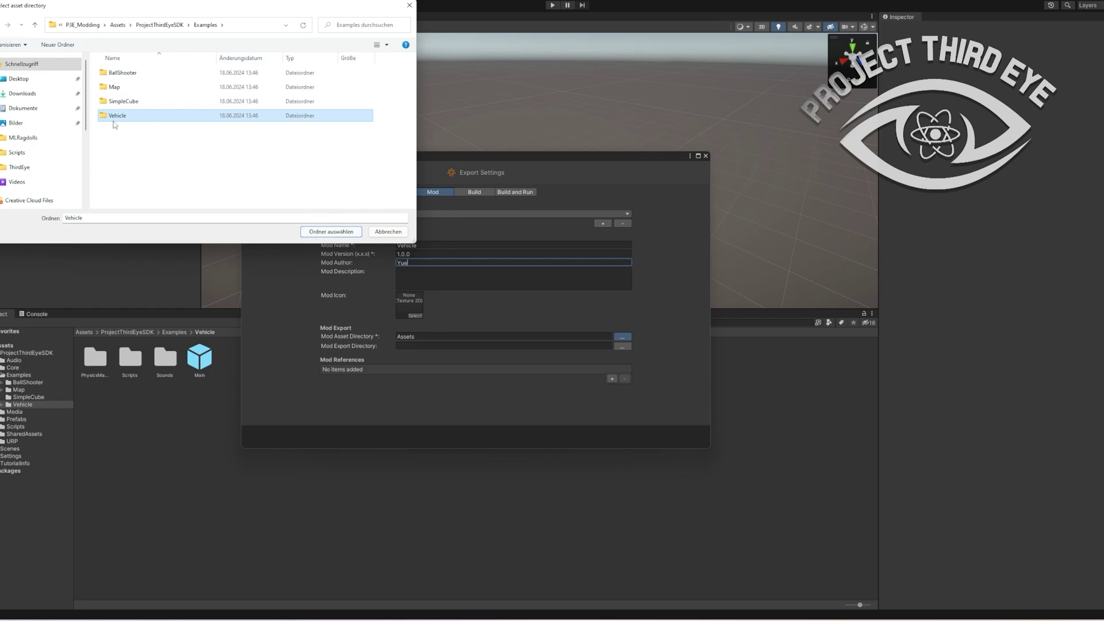
click(331, 231)
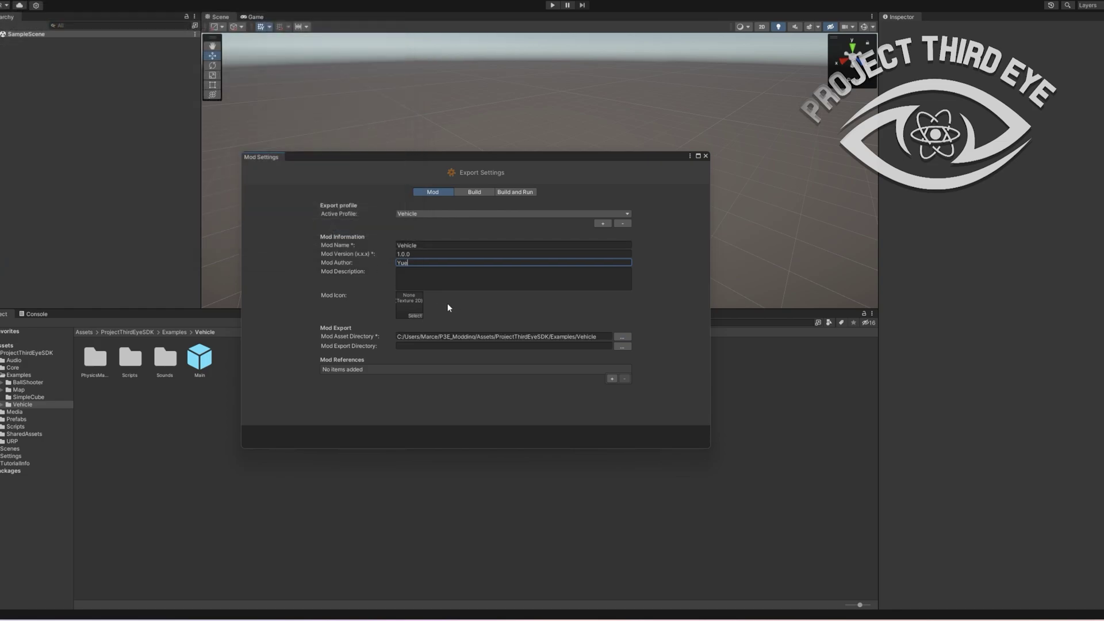
Set the Mod Export Directory to the Desktop.
click(621, 347)
scroll(40, 144, down, 3)
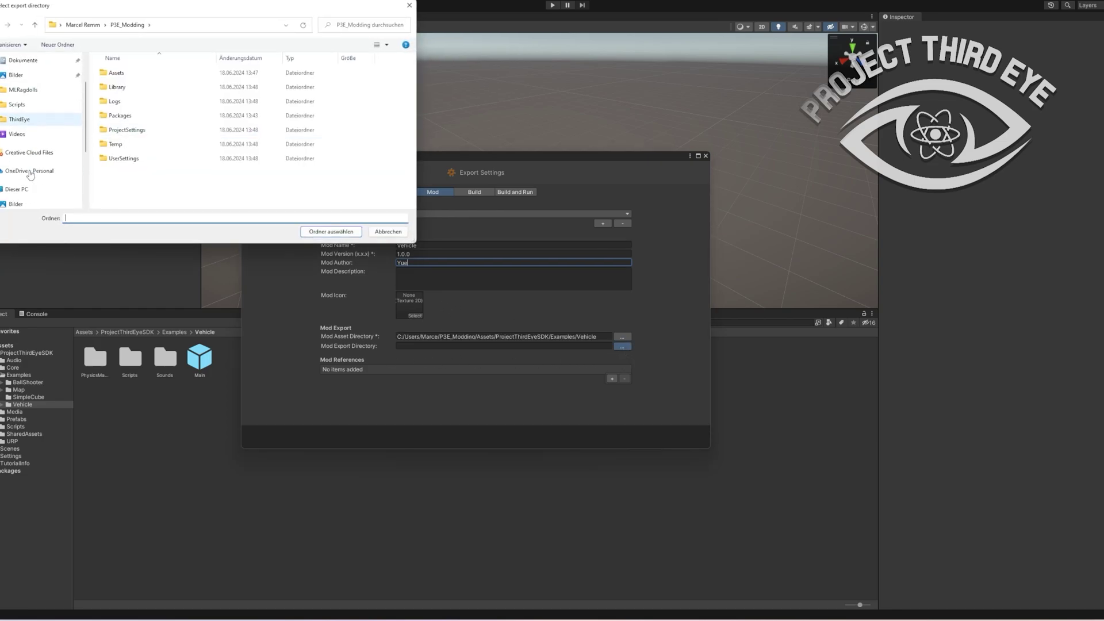
click(31, 190)
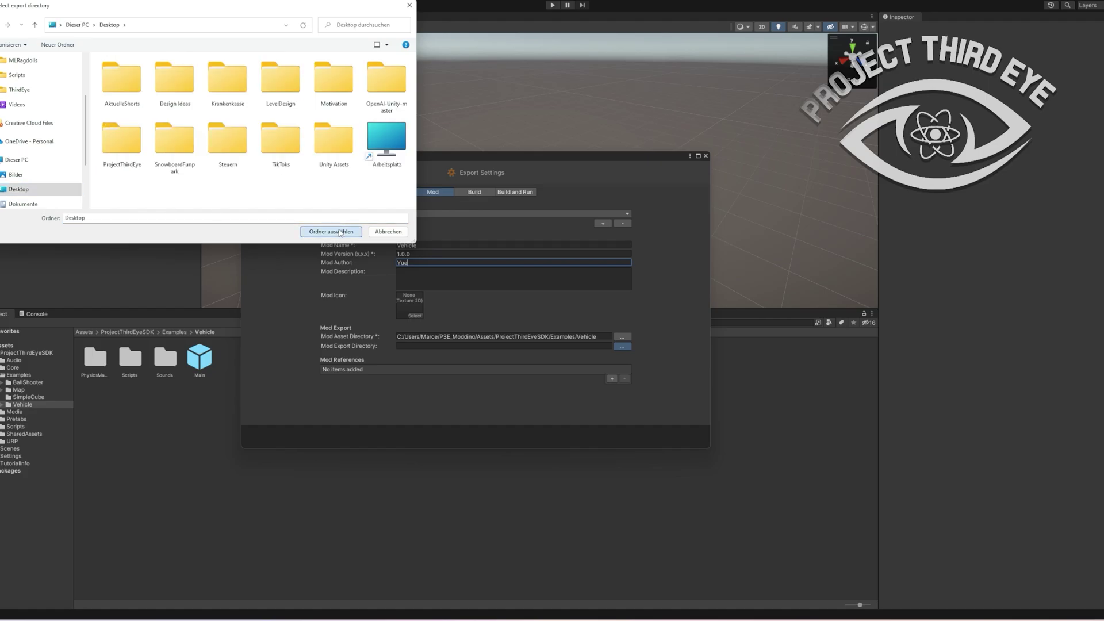
click(358, 232)
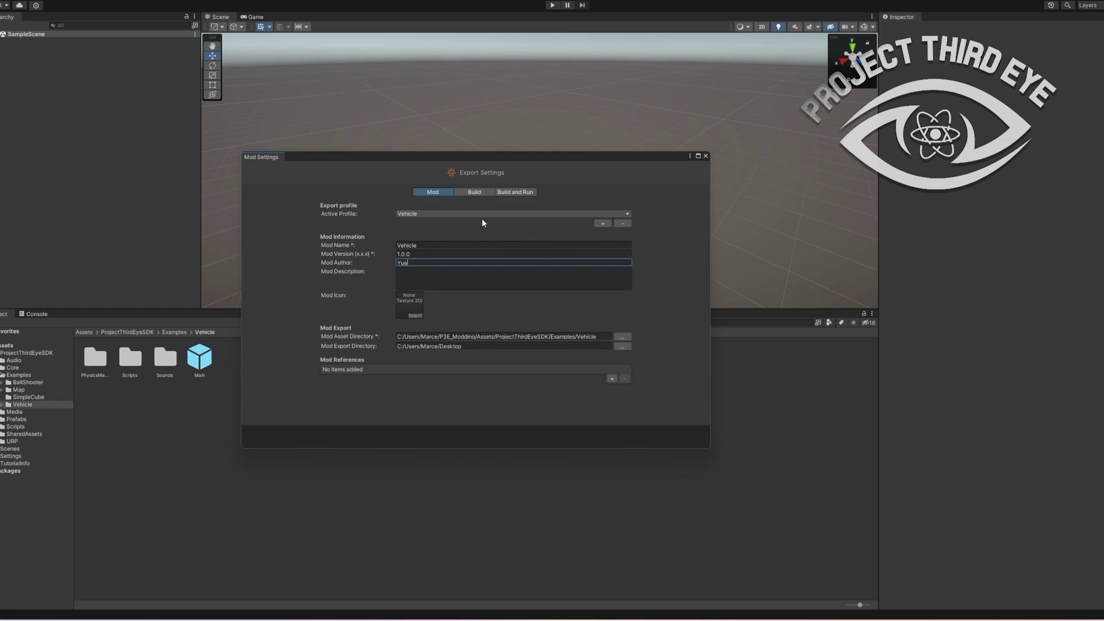
Build the Vehicle mod from Mod Tools and close the Mod Settings window.
click(154, 2)
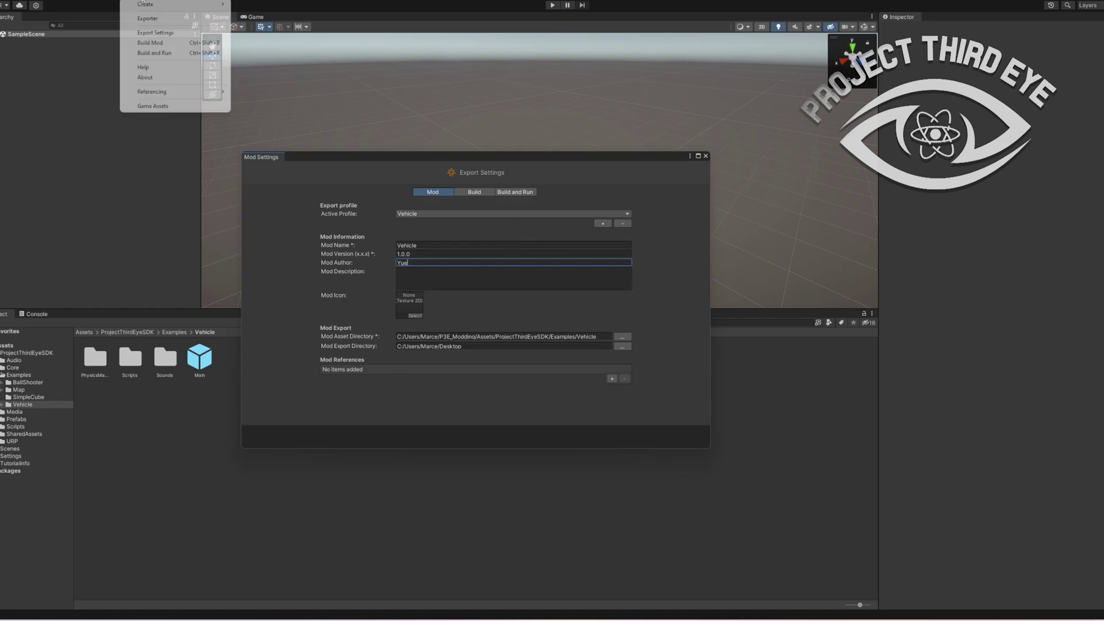
click(150, 43)
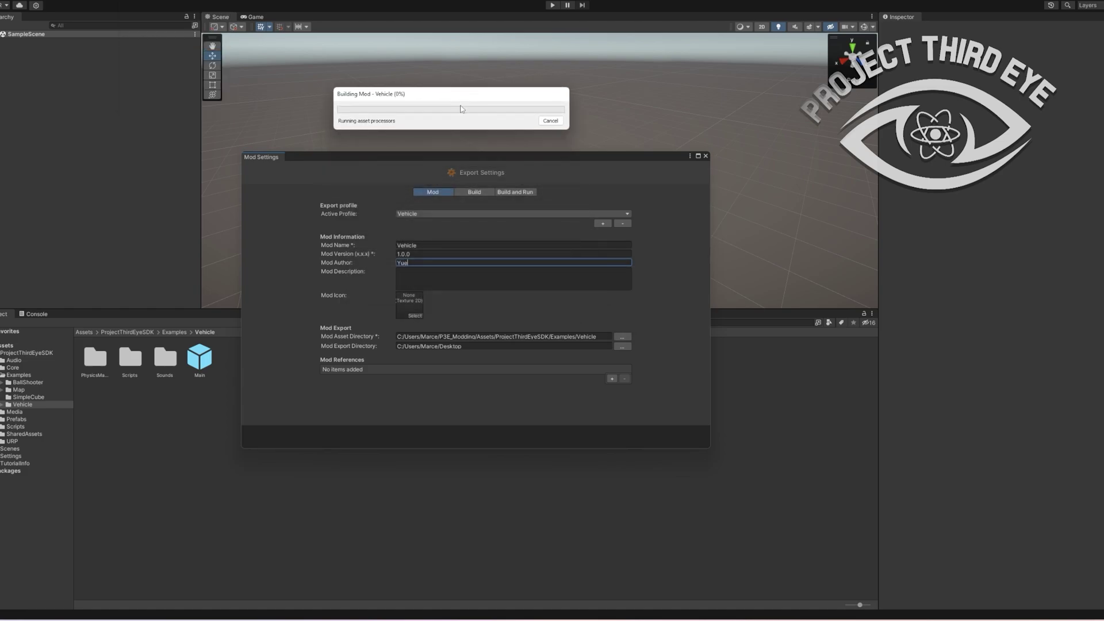
click(705, 156)
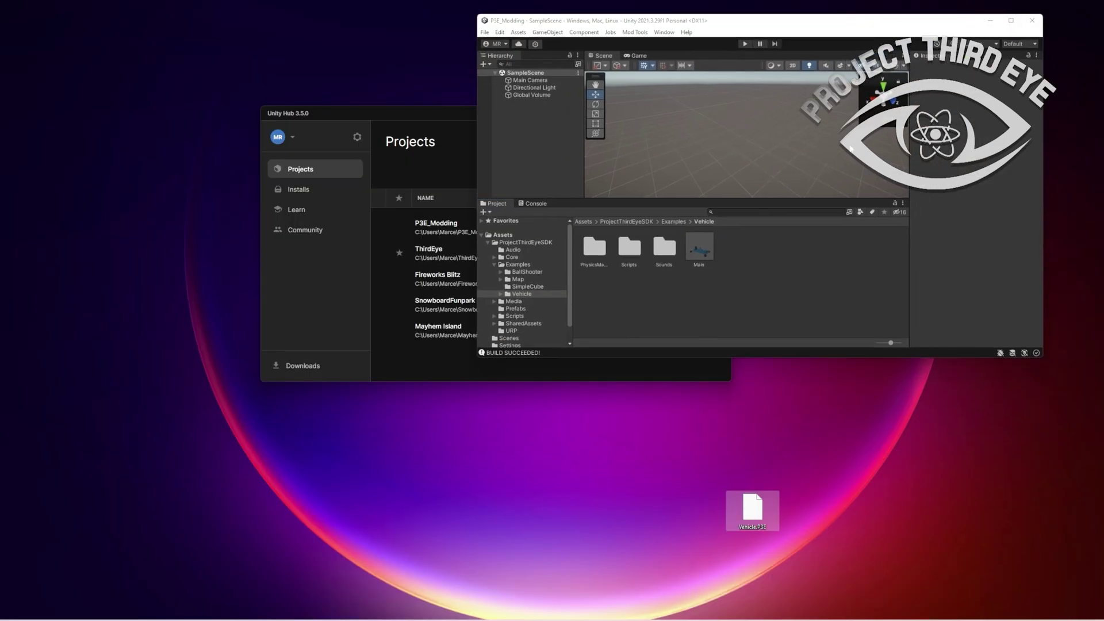
Minimize Unity, place Vehicle.P3E on the desktop, and center the ThirdEye folder window.
click(990, 20)
drag(753, 509, 860, 339)
mouse_move(912, 384)
mouse_down()
mouse_move(799, 245)
mouse_move(928, 386)
mouse_up()
drag(1018, 109, 522, 107)
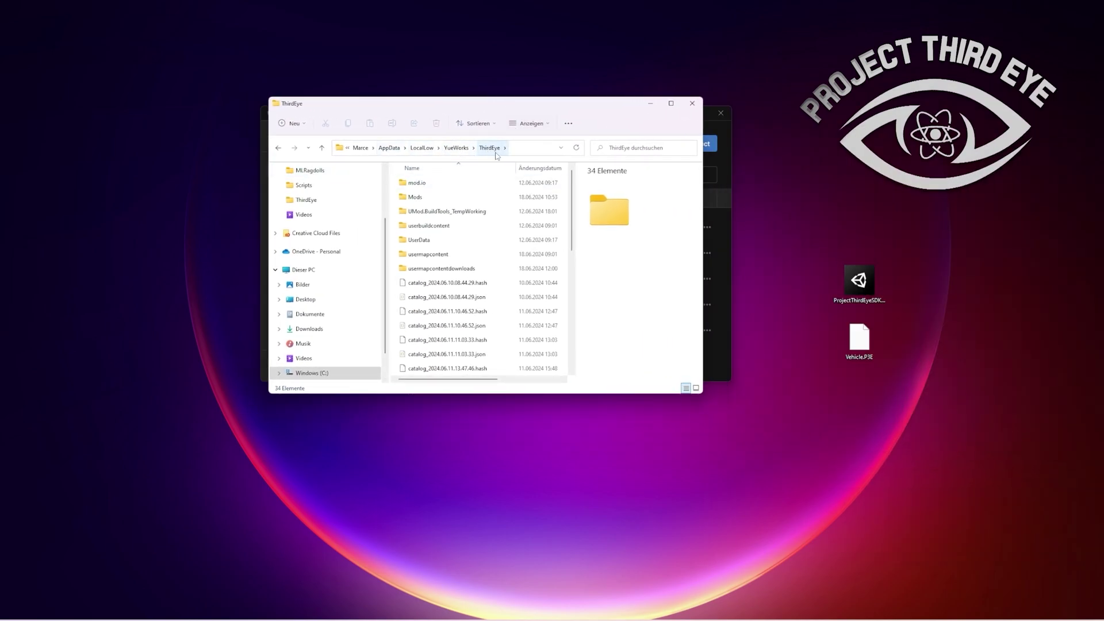
Move Vehicle.P3E into Mods/Spawnables, replacing the existing copy.
double_click(433, 198)
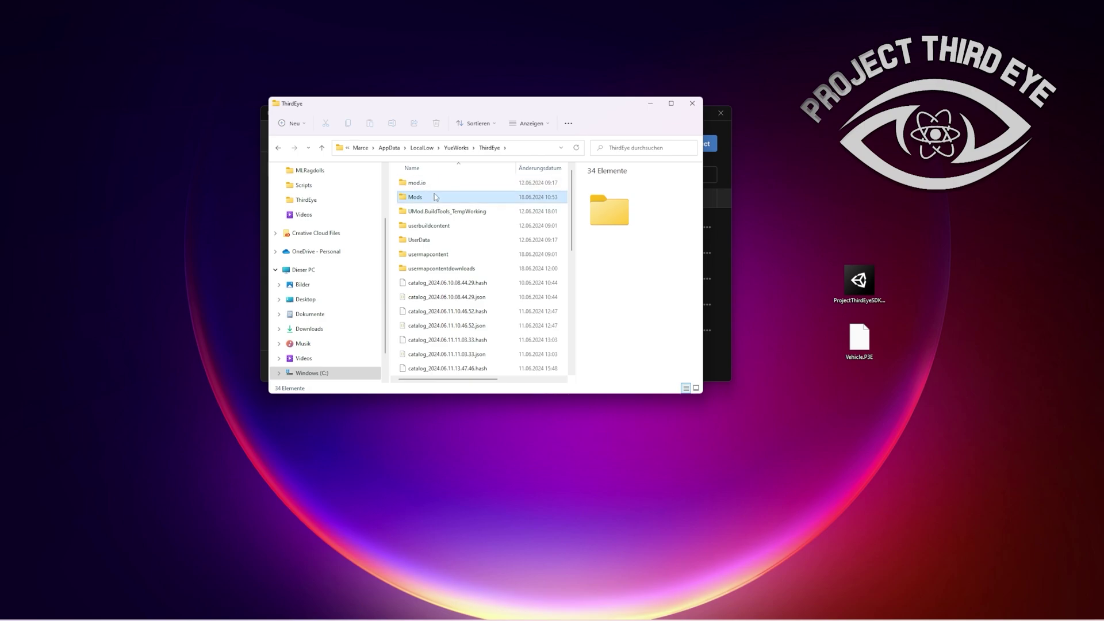
double_click(428, 199)
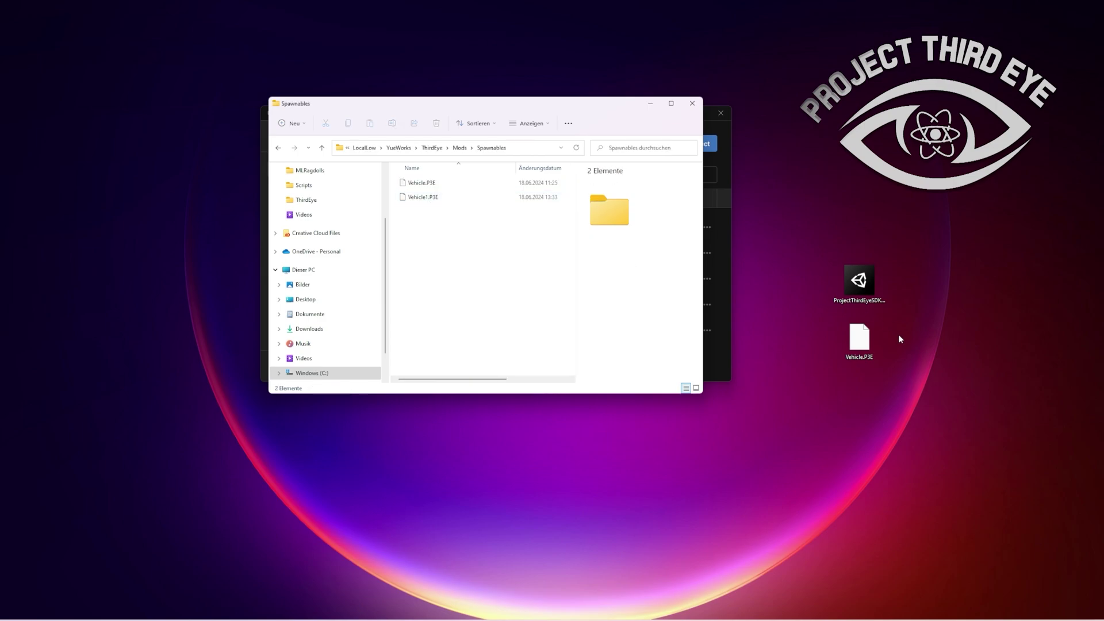
drag(860, 340, 464, 252)
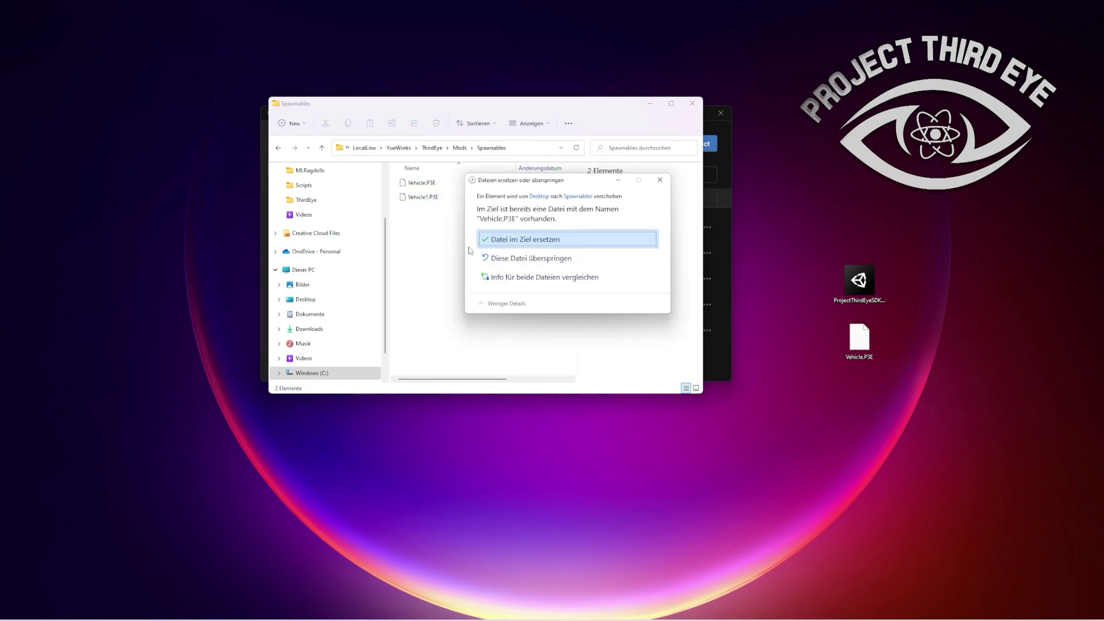
click(518, 239)
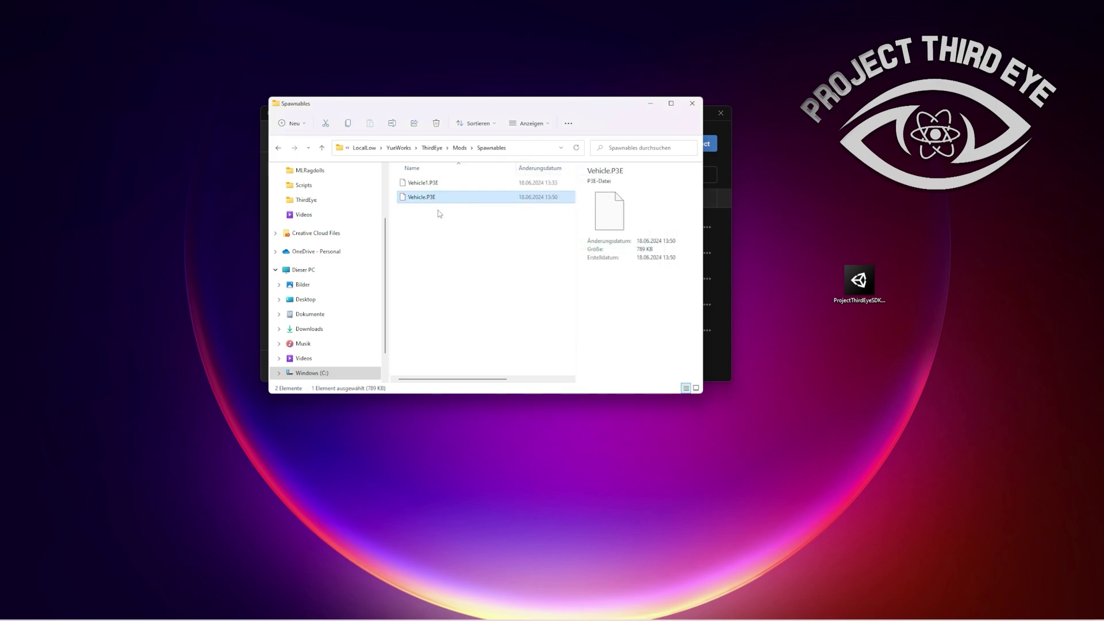
Re-enter Mods > Spawnables and check the new Vehicle.P3E's date and size.
click(460, 148)
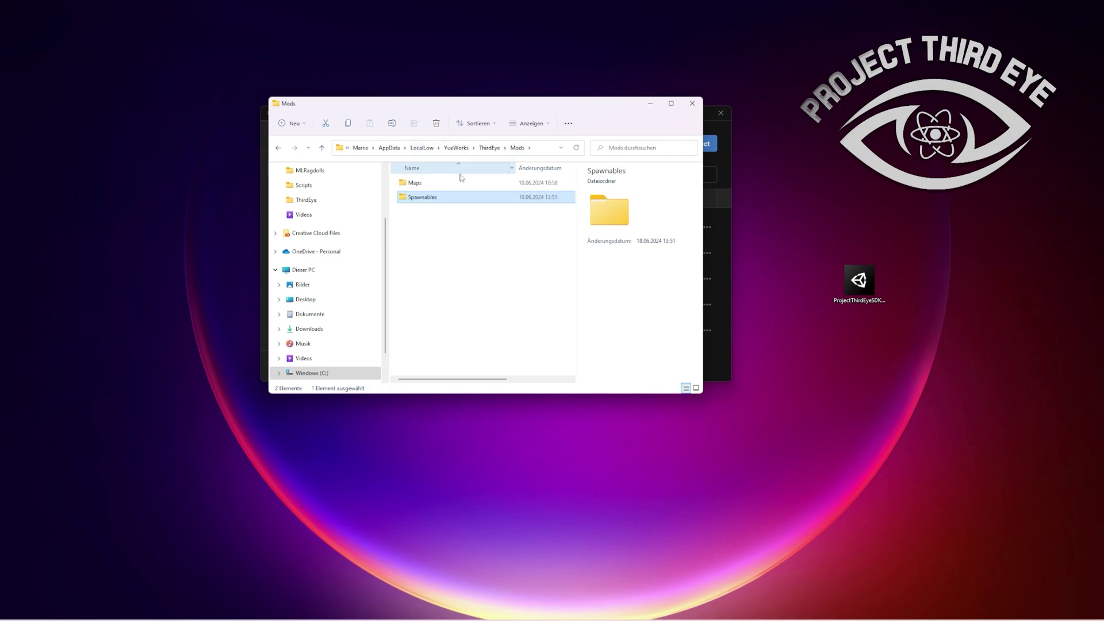
click(487, 149)
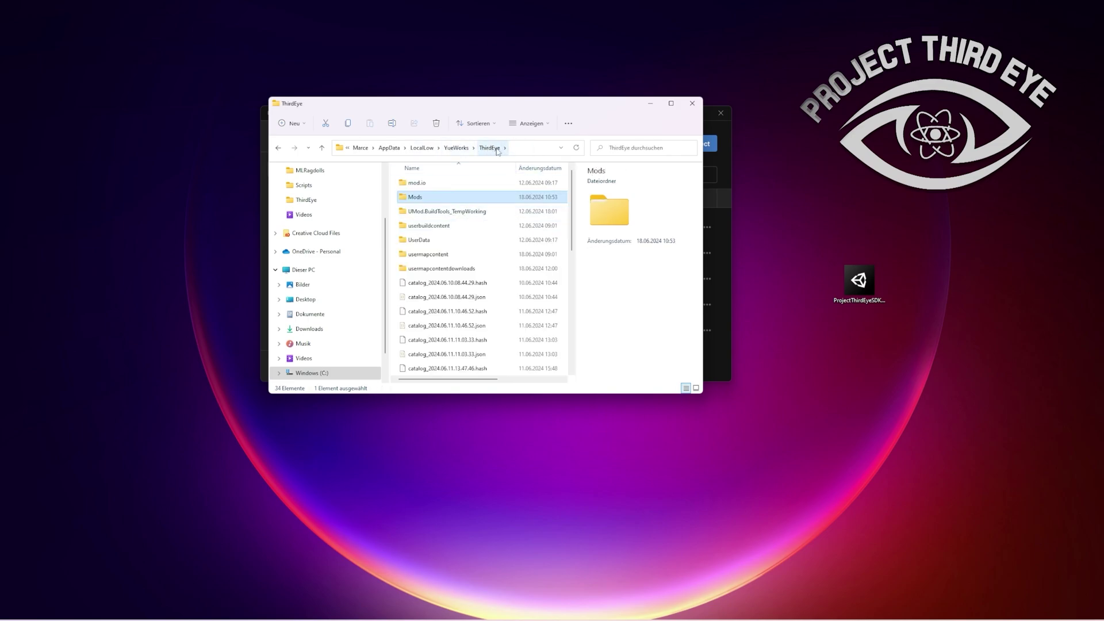
double_click(422, 201)
double_click(422, 199)
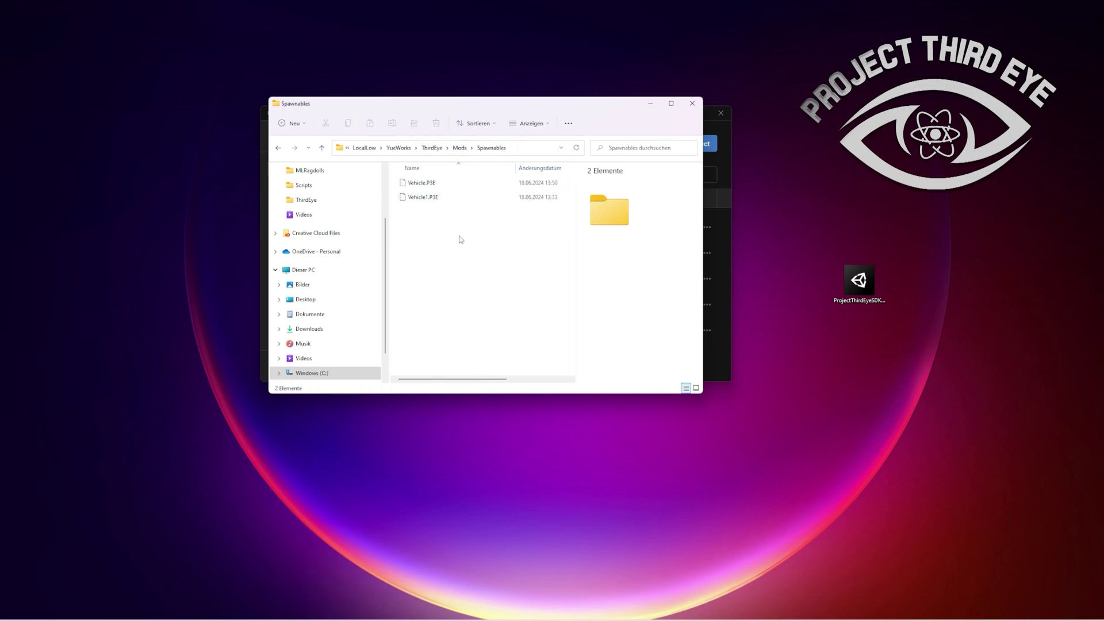
click(414, 183)
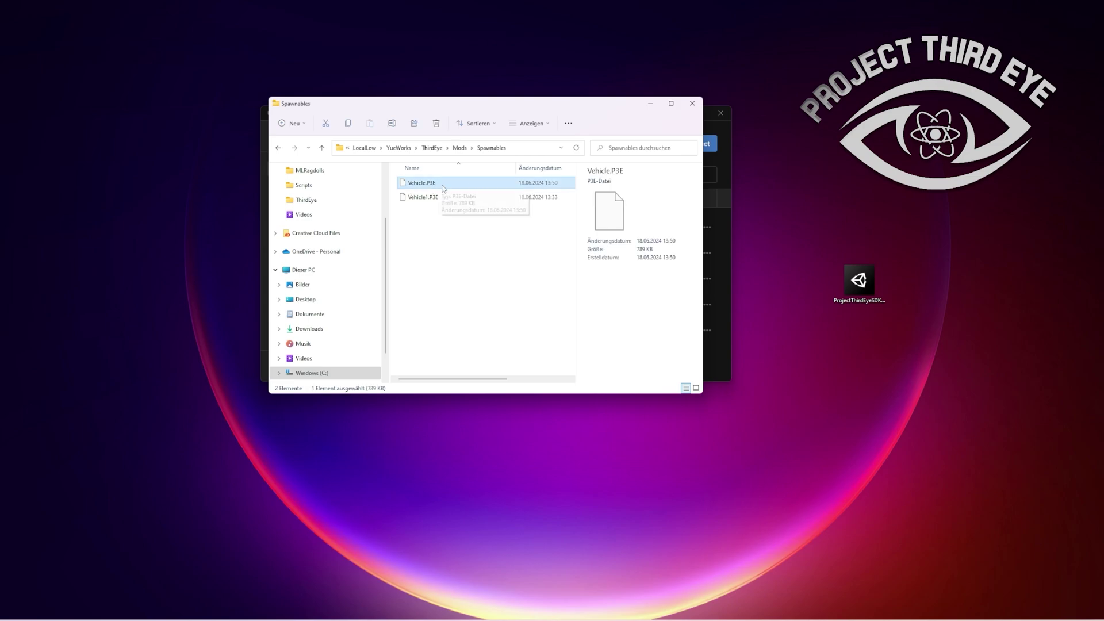
click(478, 271)
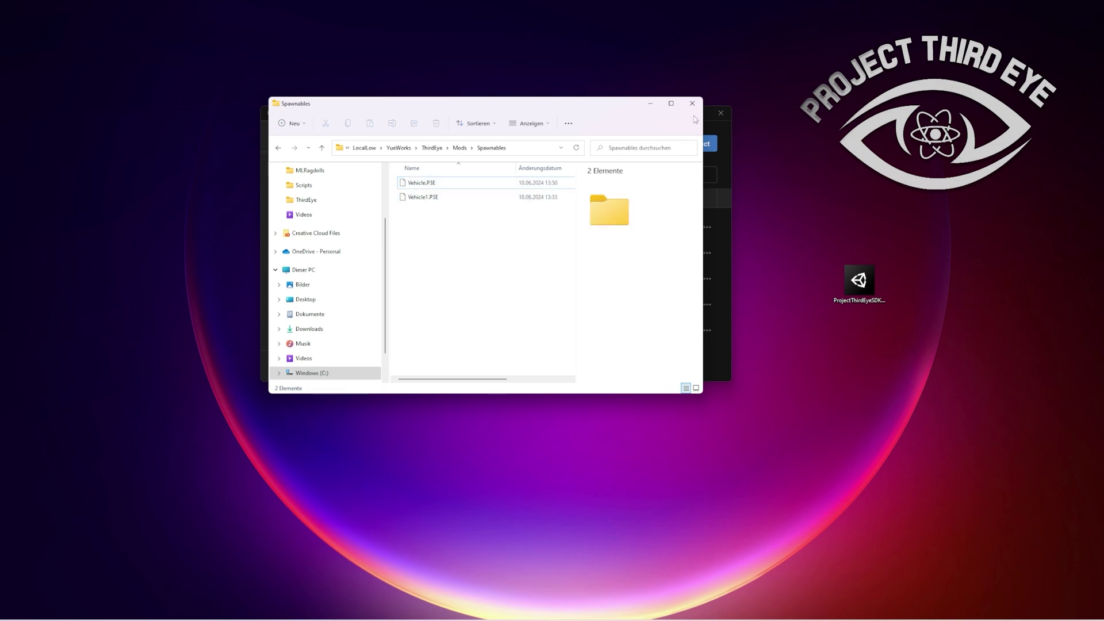
Close File Explorer and Unity Hub, leaving only the desktop.
click(693, 105)
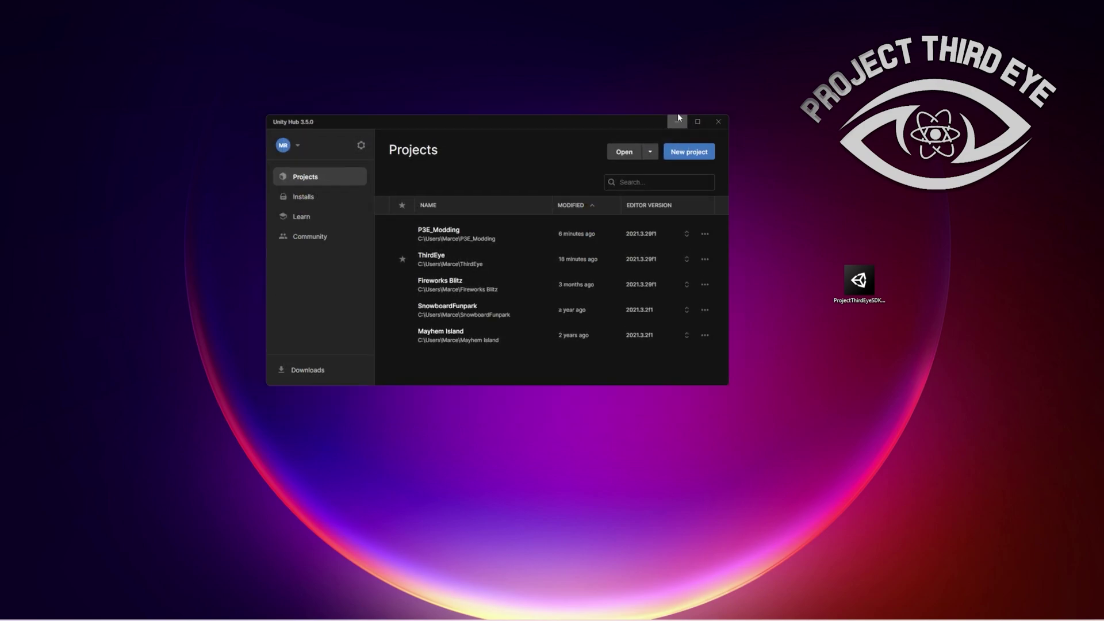
click(677, 113)
drag(417, 180, 751, 503)
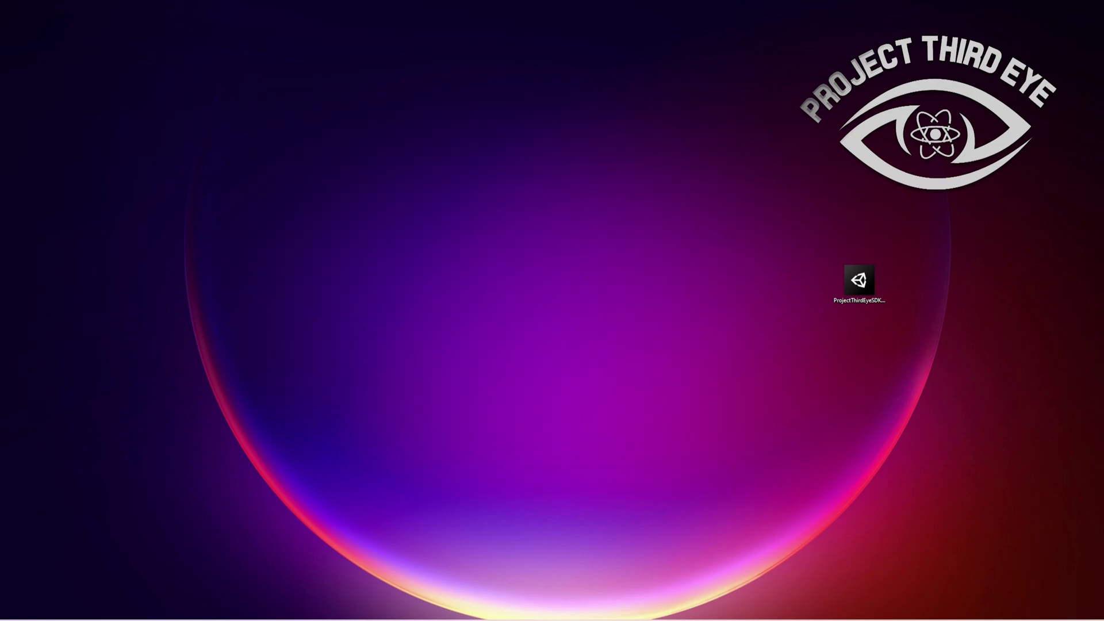